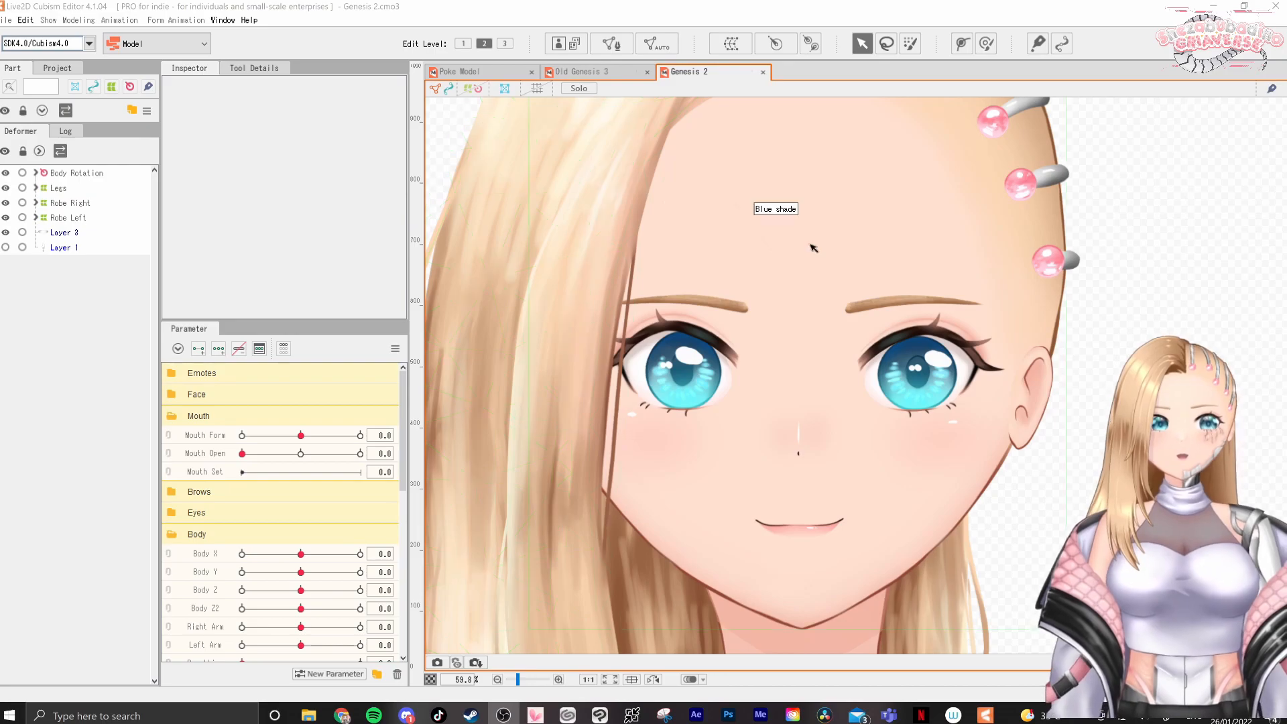
Examine the whole Genesis 2 character and its face up close
scroll(819, 289, down, 6)
drag(819, 290, 905, 351)
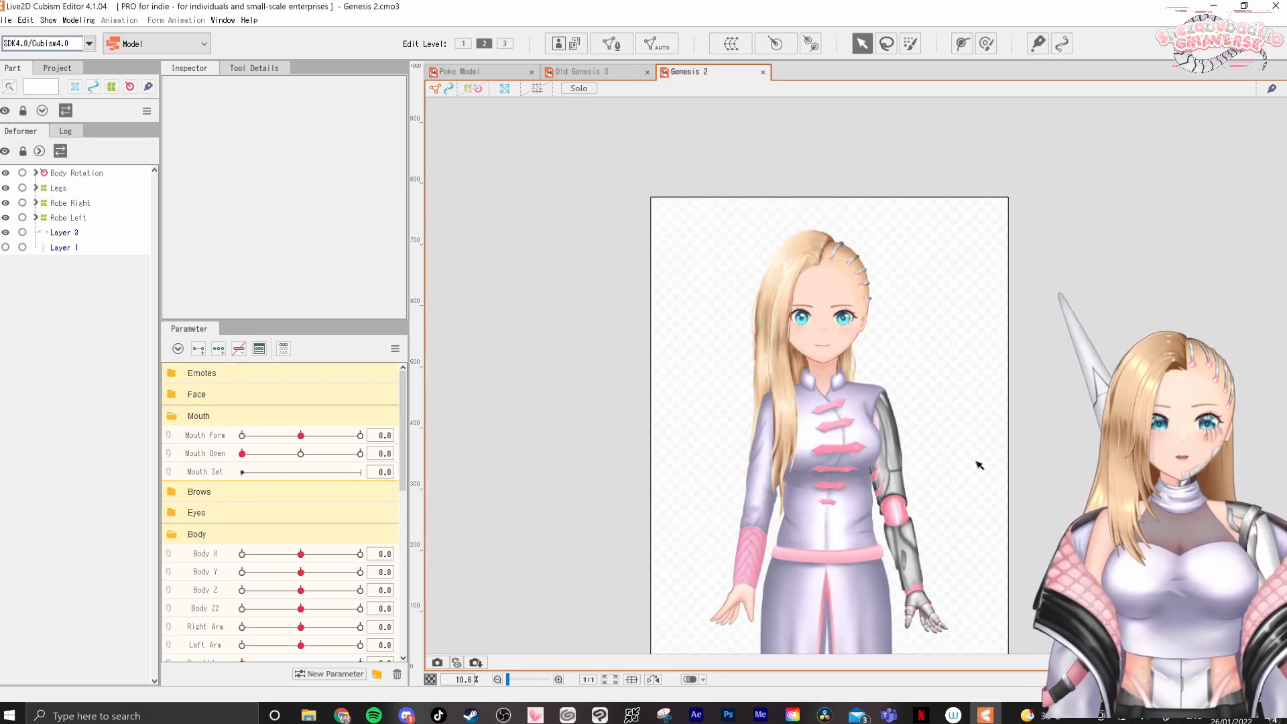
scroll(926, 310, down, 3)
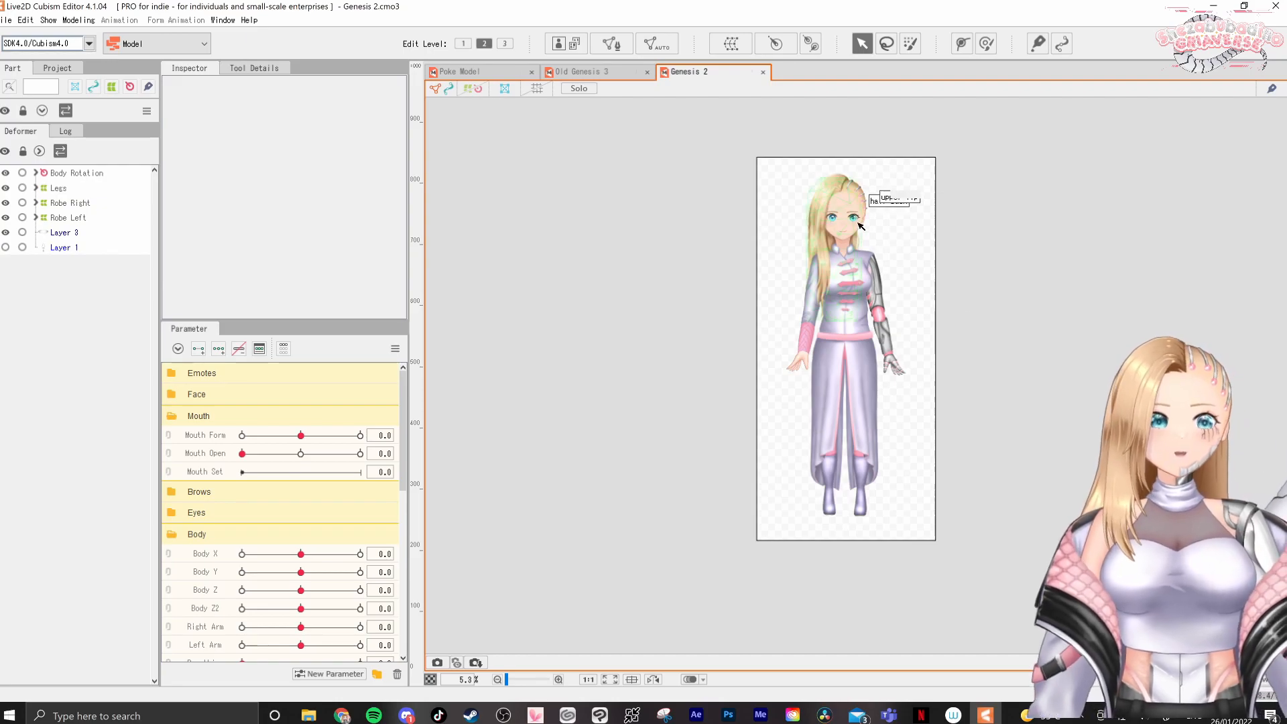
scroll(860, 206, up, 3)
scroll(808, 228, up, 5)
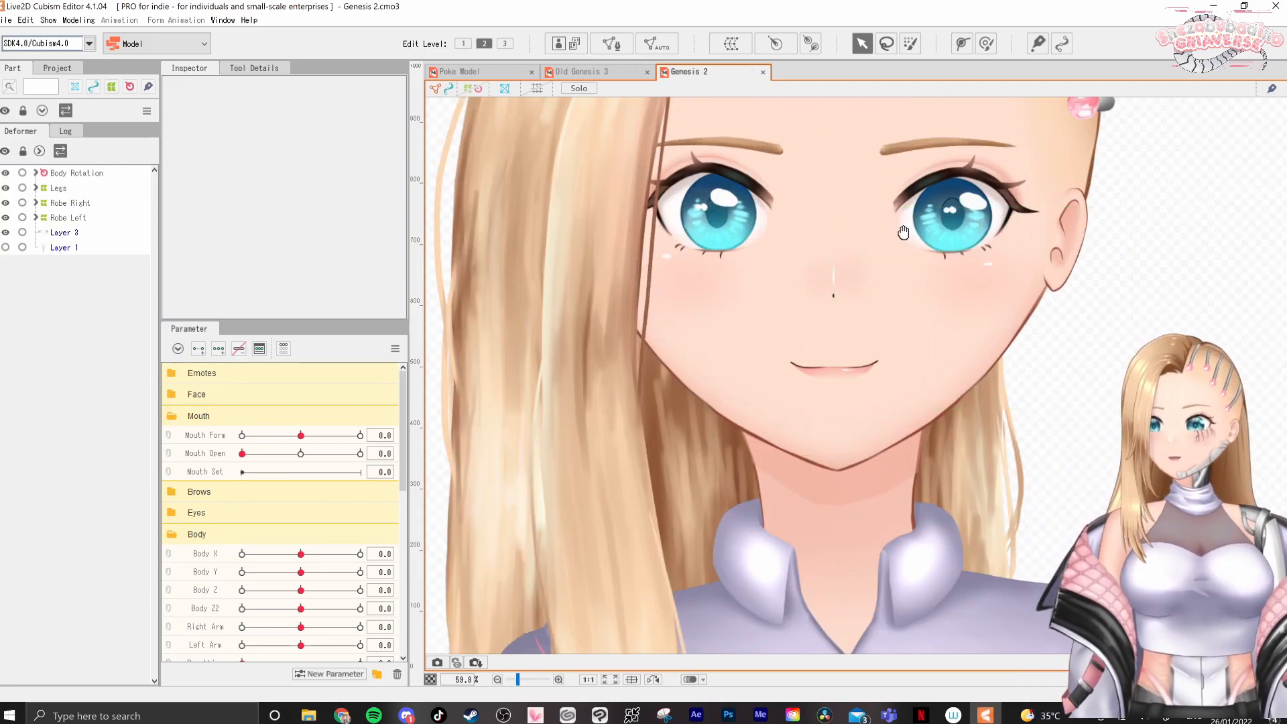
drag(858, 242, 830, 374)
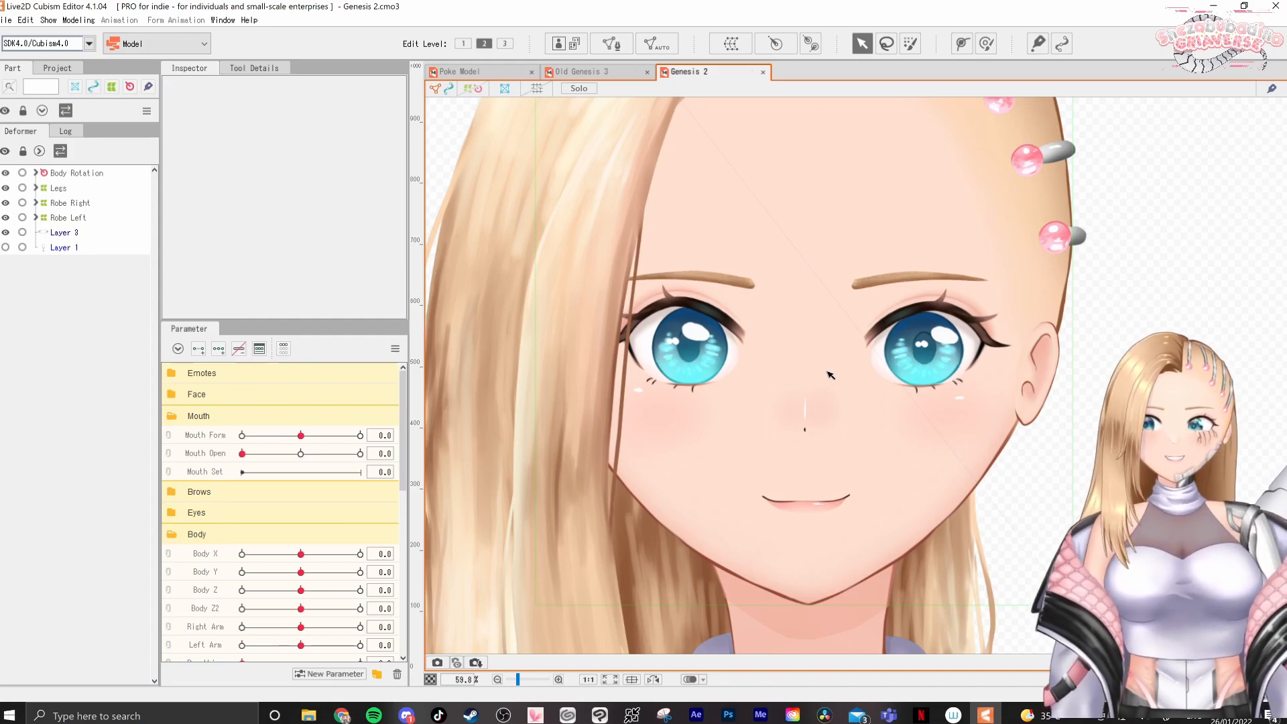
scroll(770, 462, up, 3)
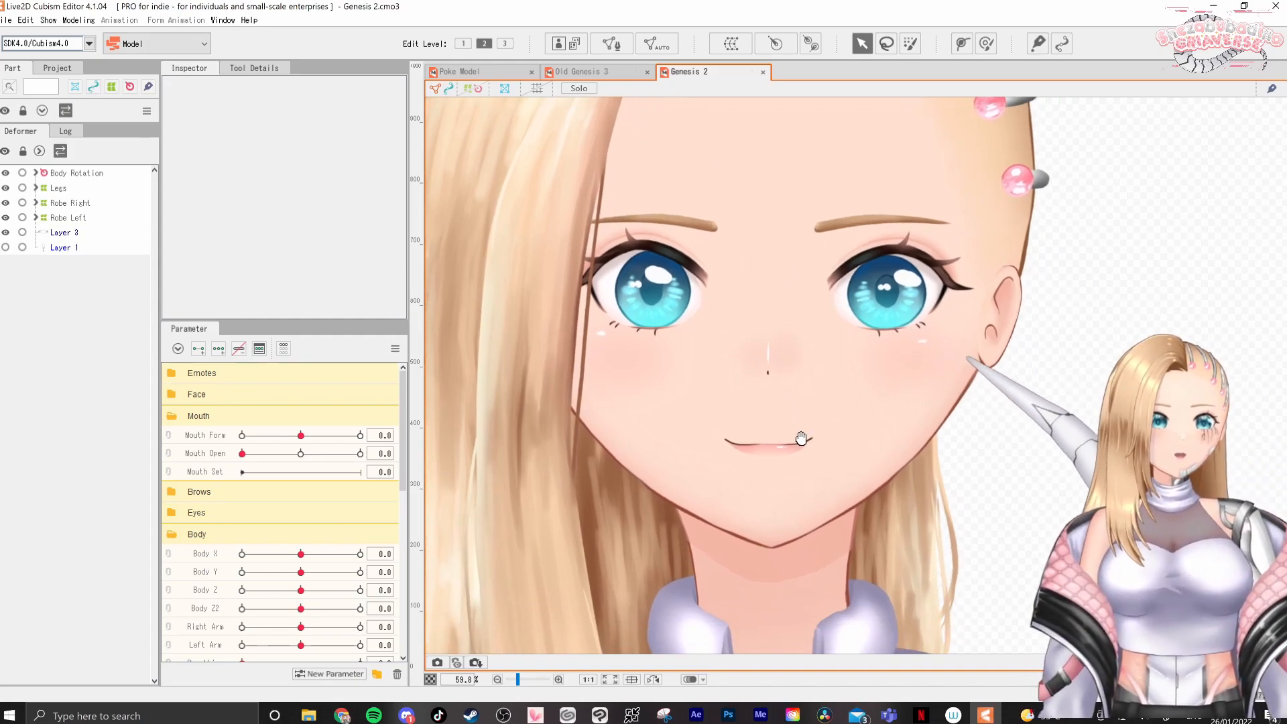
drag(725, 371, 735, 375)
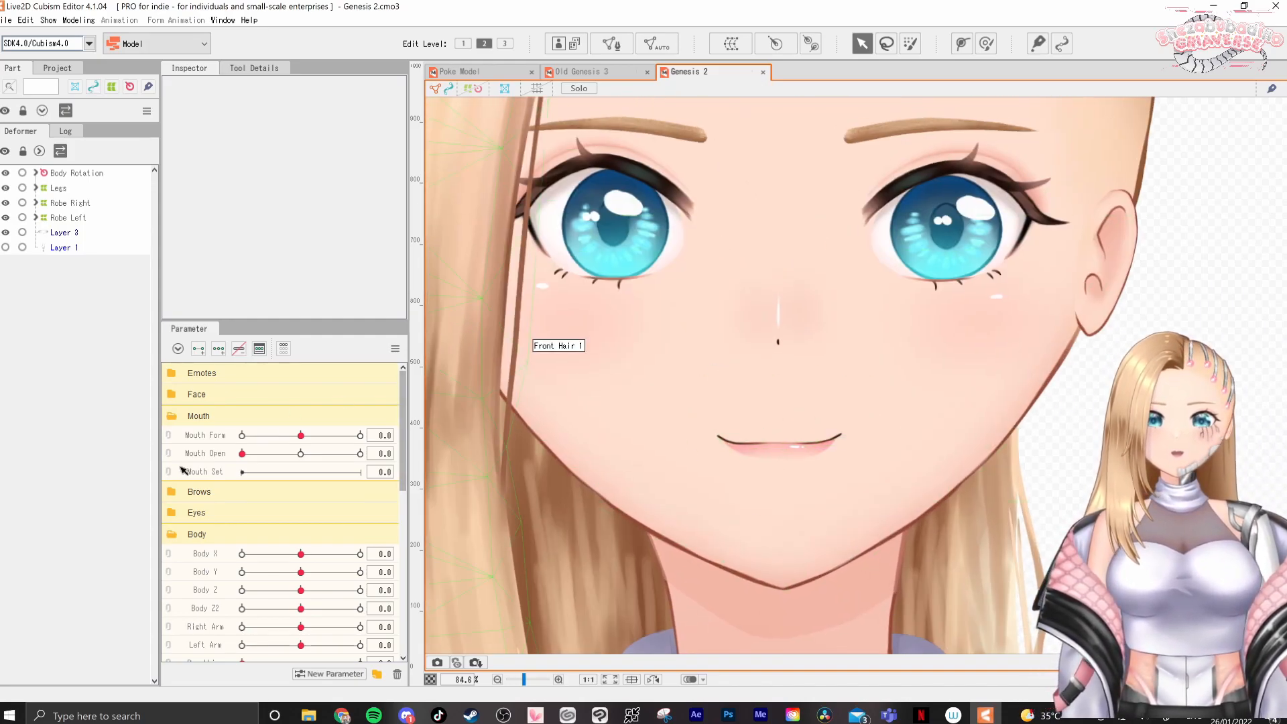
Keep Mouth Form and Mouth Open unlinked and preview the closed mouth across the Mouth Form range, ending at -1.0
click(172, 441)
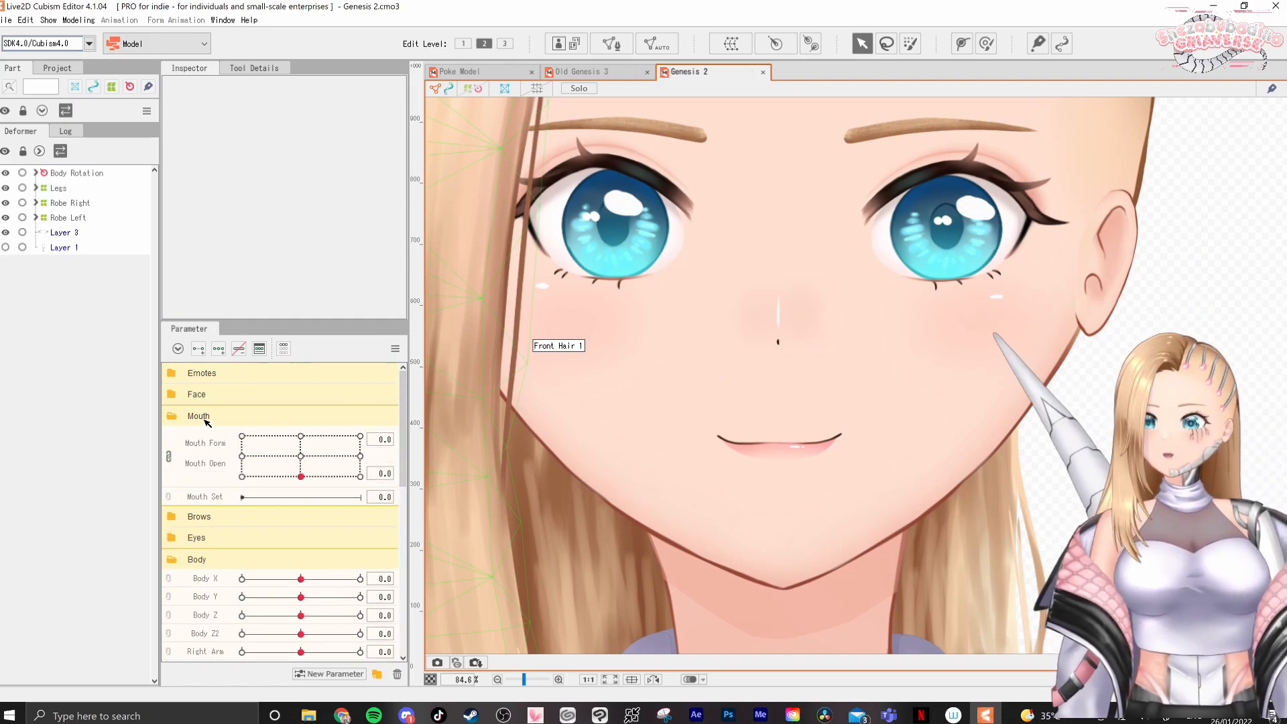
click(168, 456)
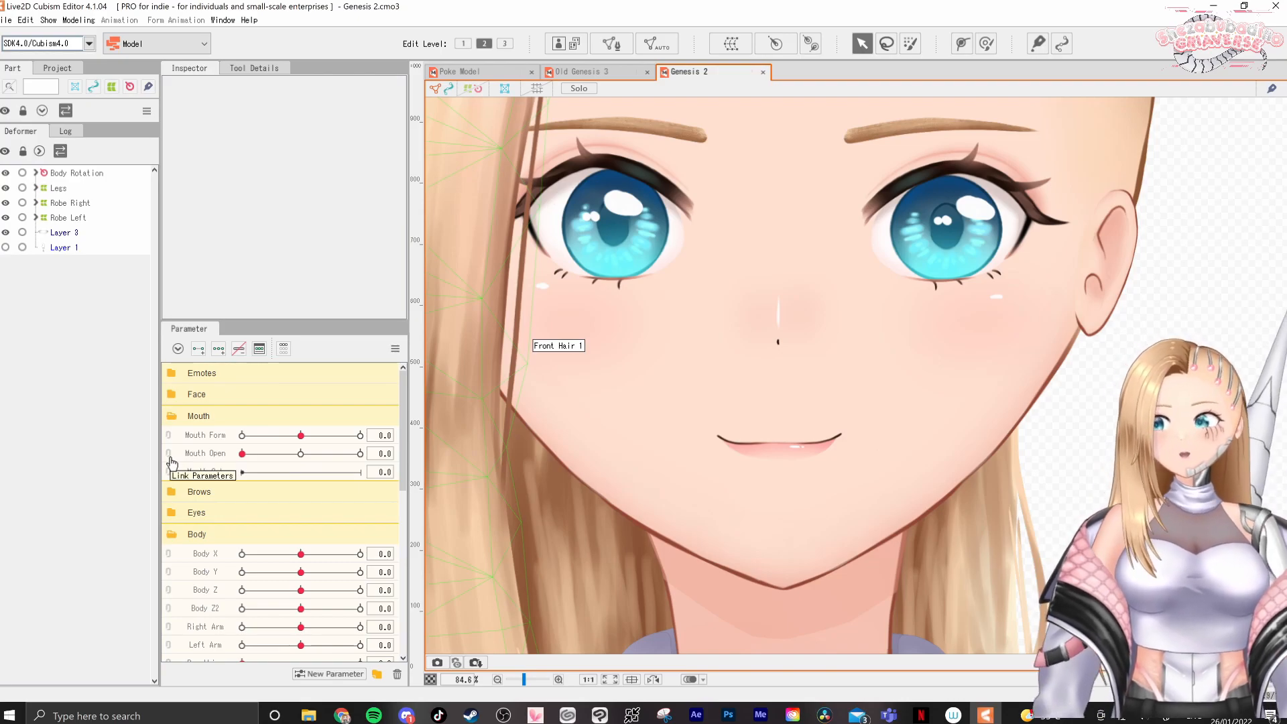
drag(301, 435, 203, 439)
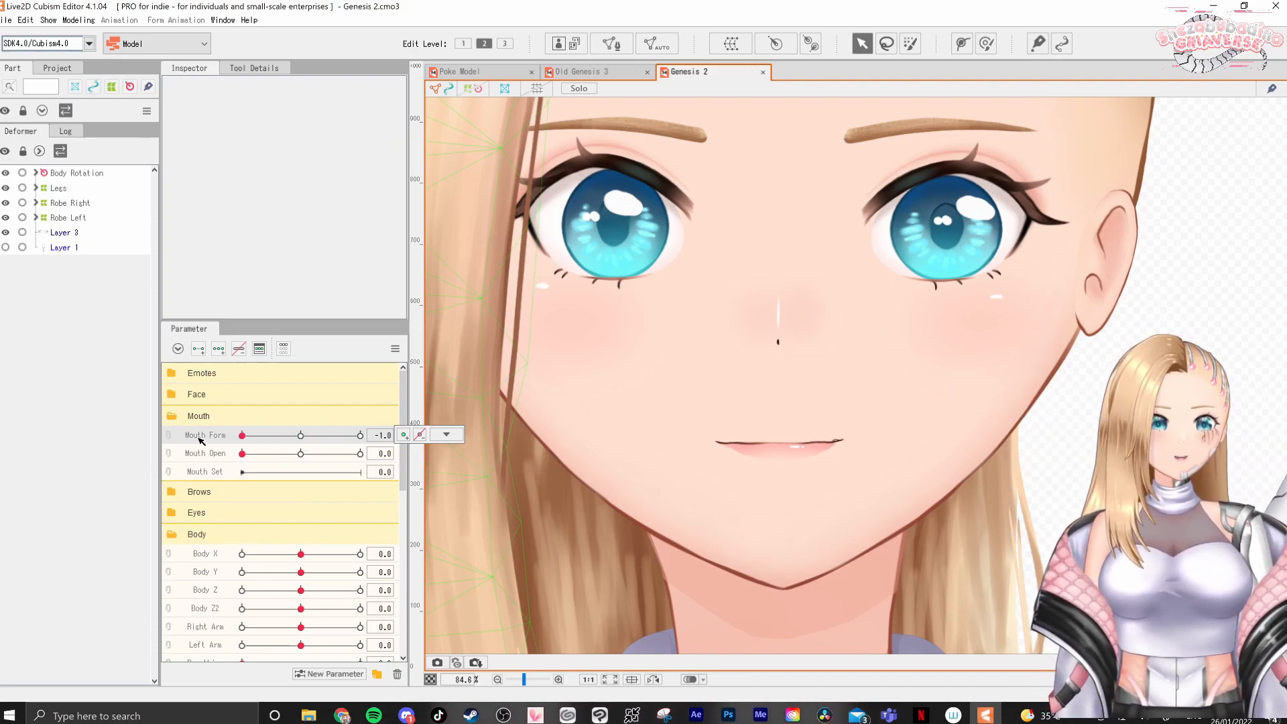
drag(364, 443, 192, 427)
drag(314, 432, 155, 439)
drag(402, 421, 119, 405)
scroll(783, 476, up, 2)
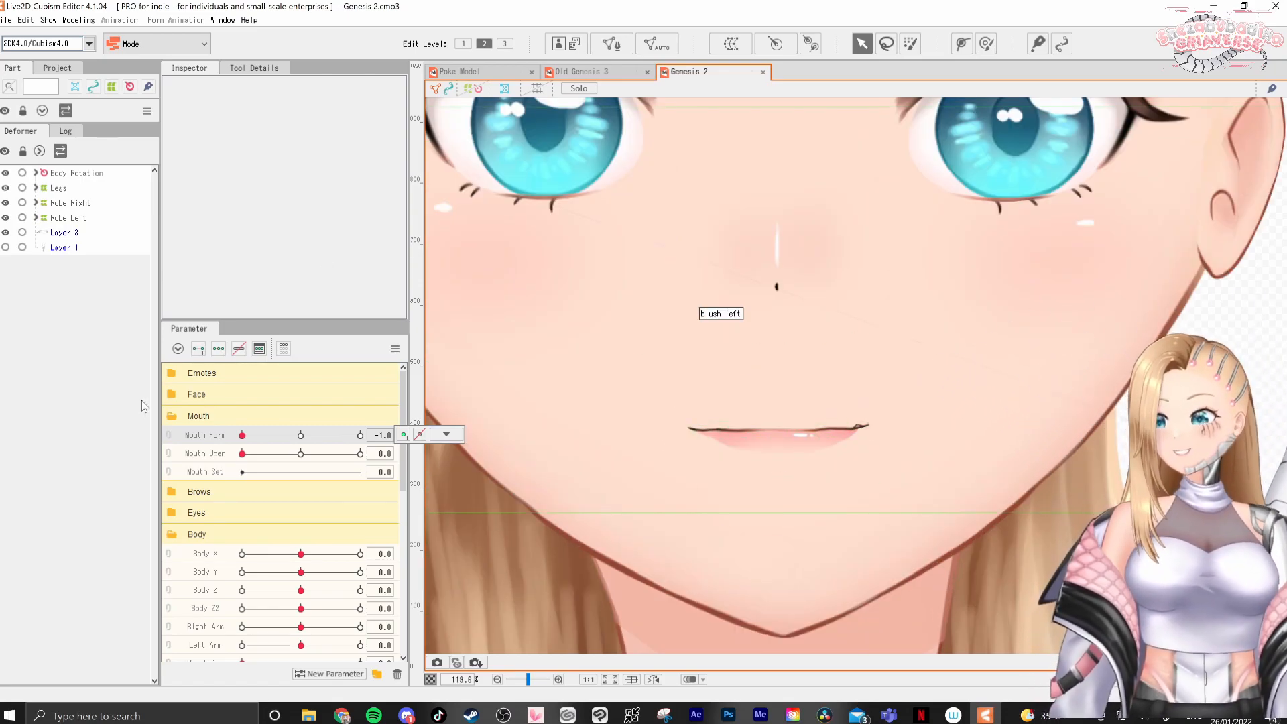
Reset Mouth Form to 0
click(380, 436)
text(0)
key(Return)
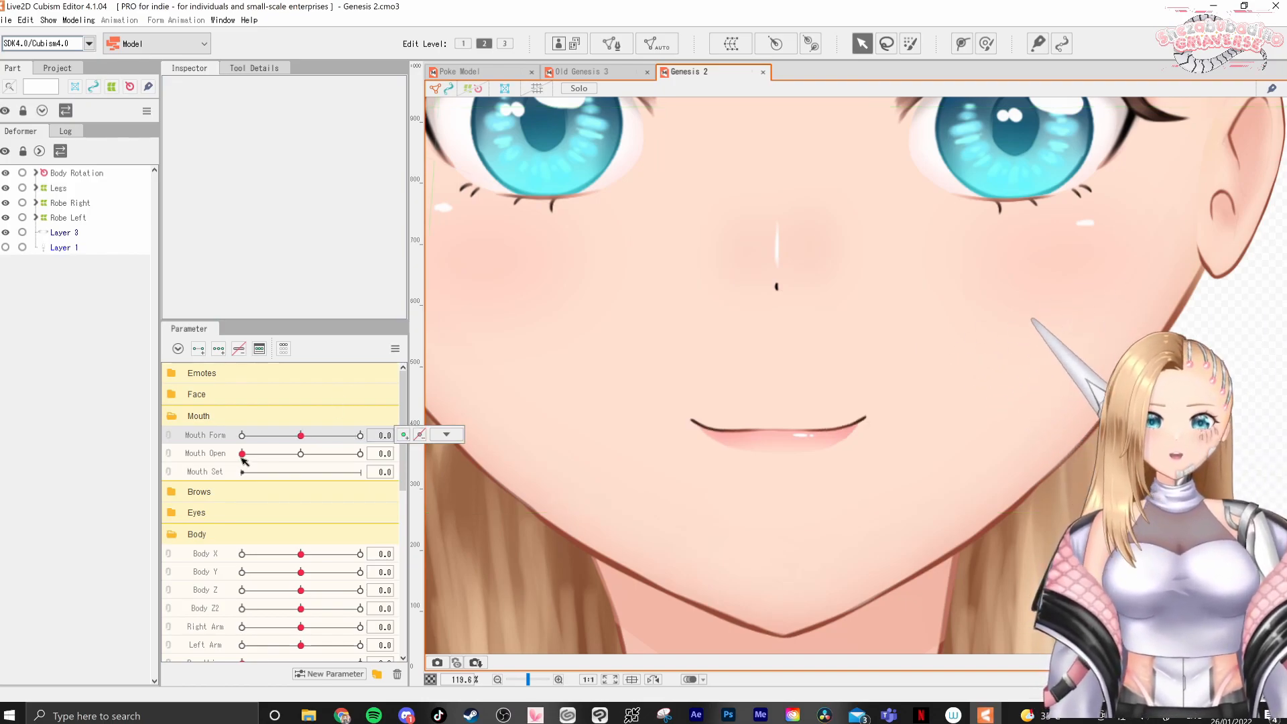
Link Mouth Open with Mouth Form and preview open-mouth shapes on their combined grid, including Mouth Open at 1.0
drag(243, 455, 334, 438)
click(167, 437)
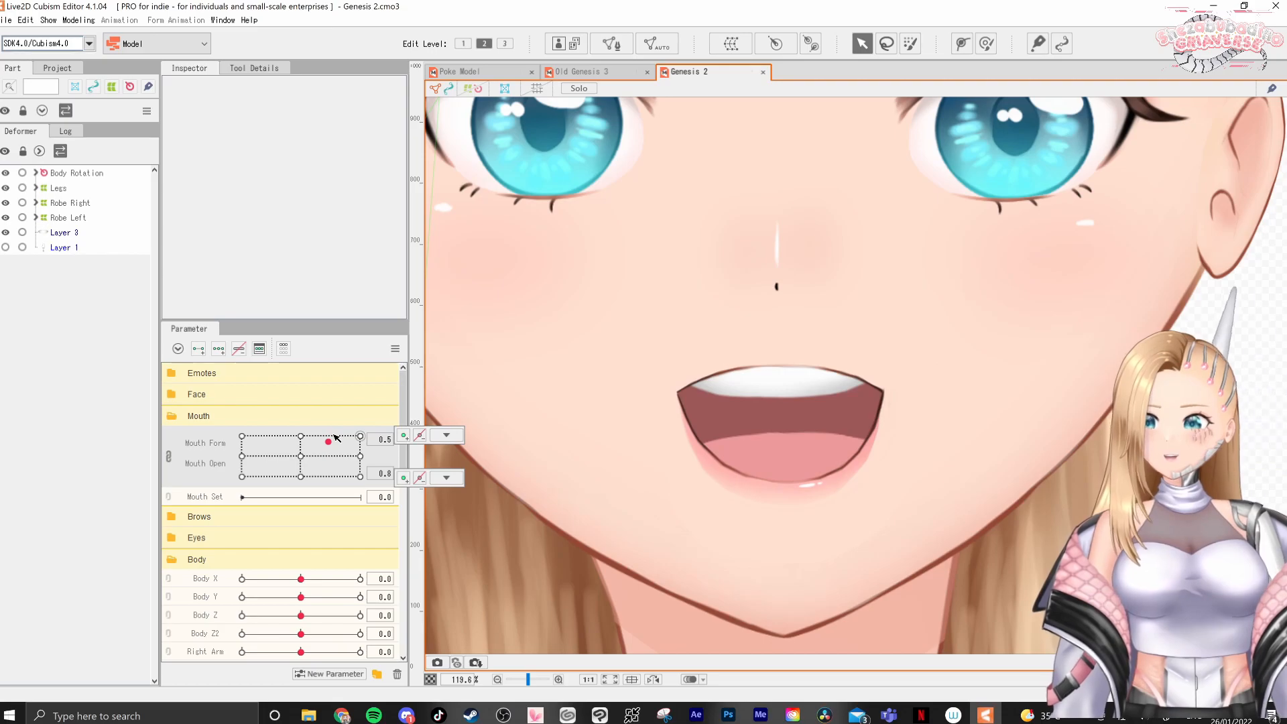
mouse_move(320, 446)
mouse_down()
mouse_move(248, 460)
mouse_move(296, 419)
mouse_move(325, 436)
mouse_move(423, 429)
mouse_move(419, 484)
mouse_move(413, 403)
mouse_move(299, 450)
mouse_move(300, 434)
mouse_move(301, 469)
mouse_move(295, 410)
mouse_move(290, 437)
mouse_move(242, 437)
mouse_move(325, 425)
mouse_up()
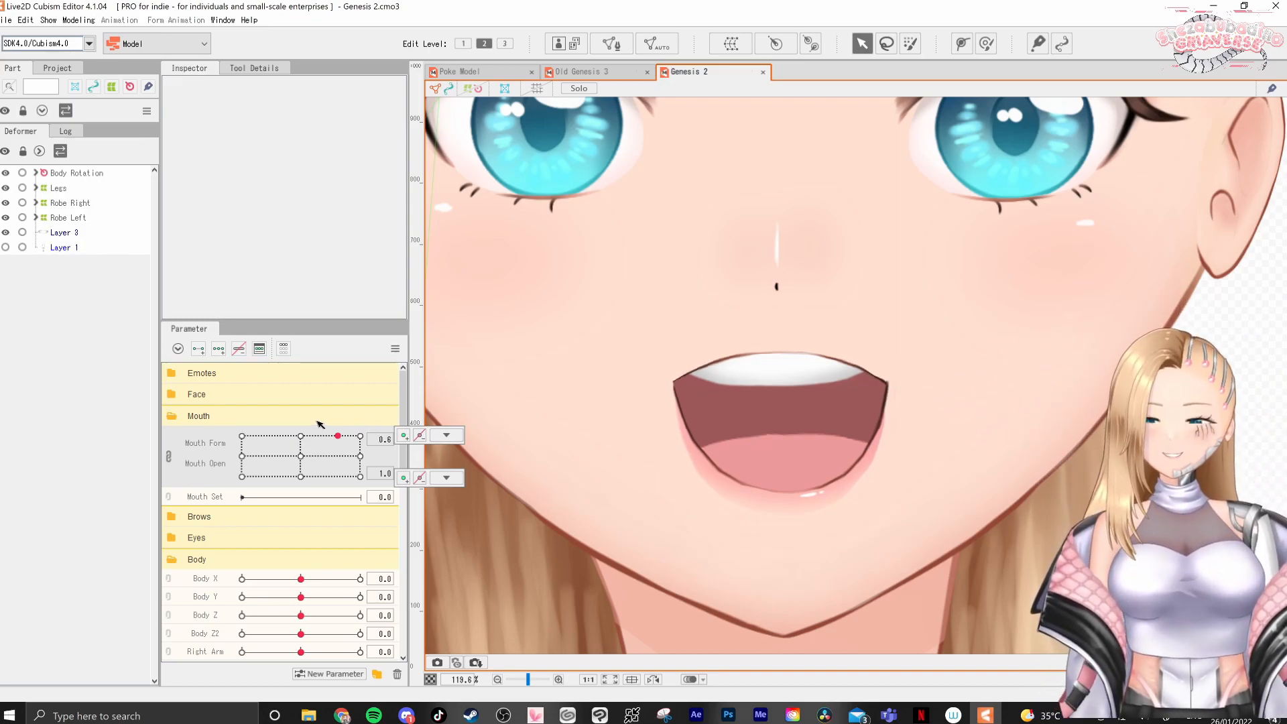
drag(342, 453, 307, 449)
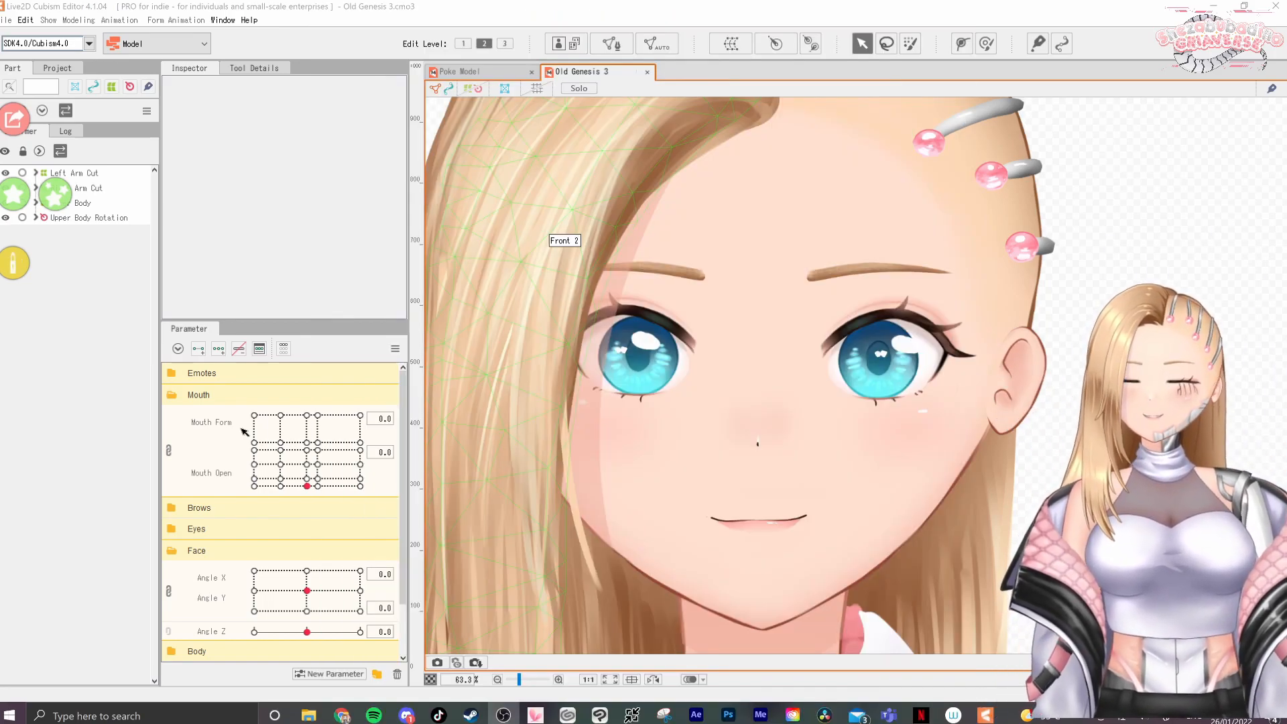
Unlink Mouth Form and Mouth Open in the Old Genesis 3 model and move Mouth Open to its 0.1 key
click(168, 450)
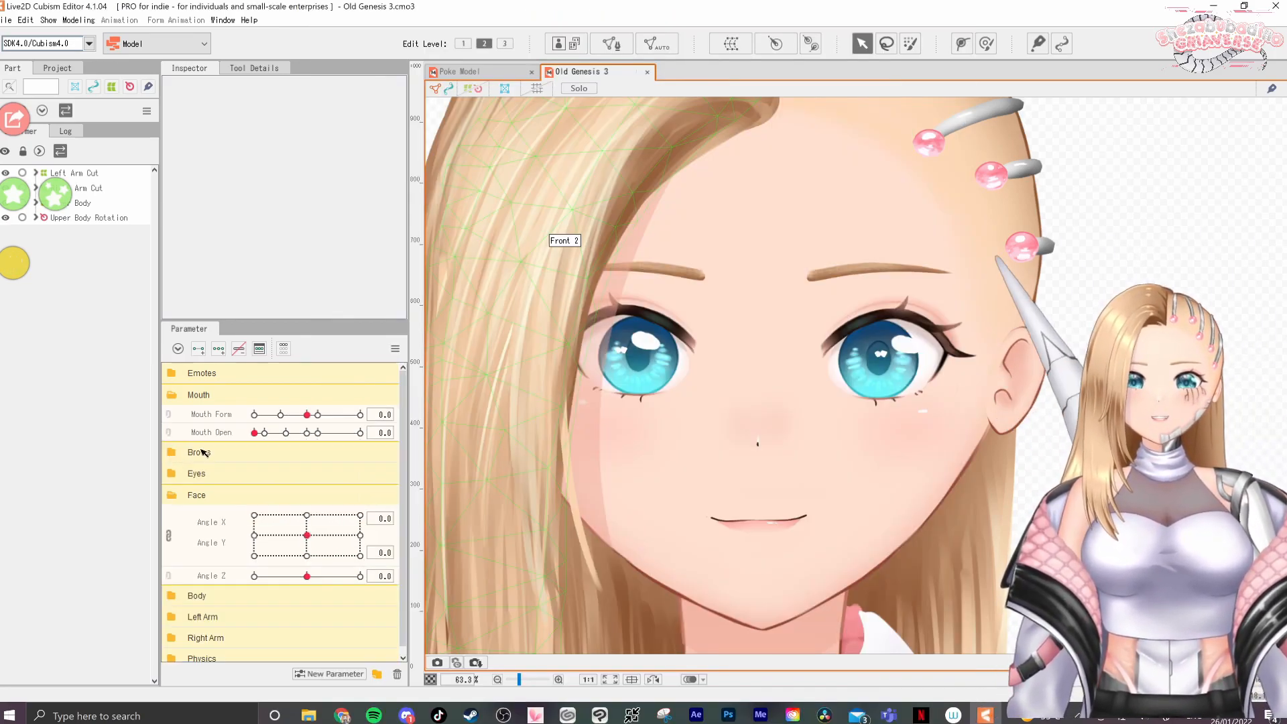
click(265, 433)
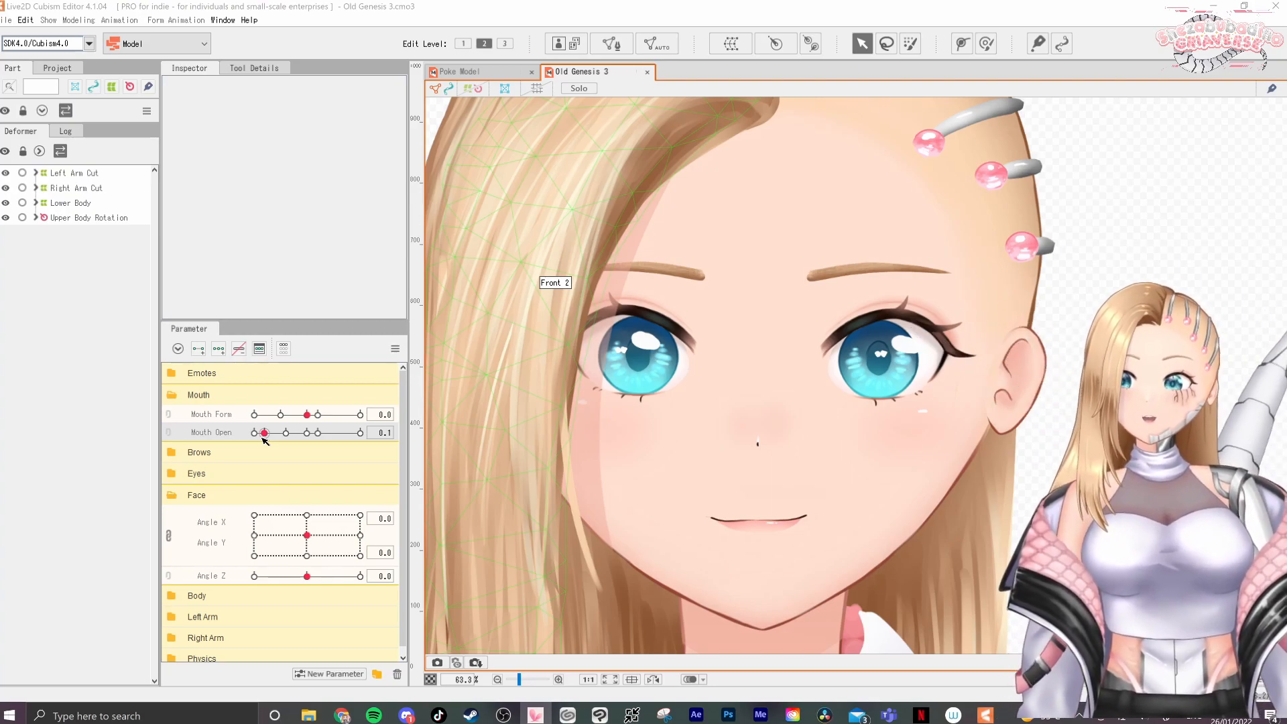
Preview EyeL Open at 0 in the Eyes group and restore all parameters to their defaults
click(173, 474)
mouse_move(256, 493)
mouse_down()
mouse_move(324, 493)
mouse_move(216, 500)
mouse_move(273, 497)
mouse_move(251, 495)
mouse_up()
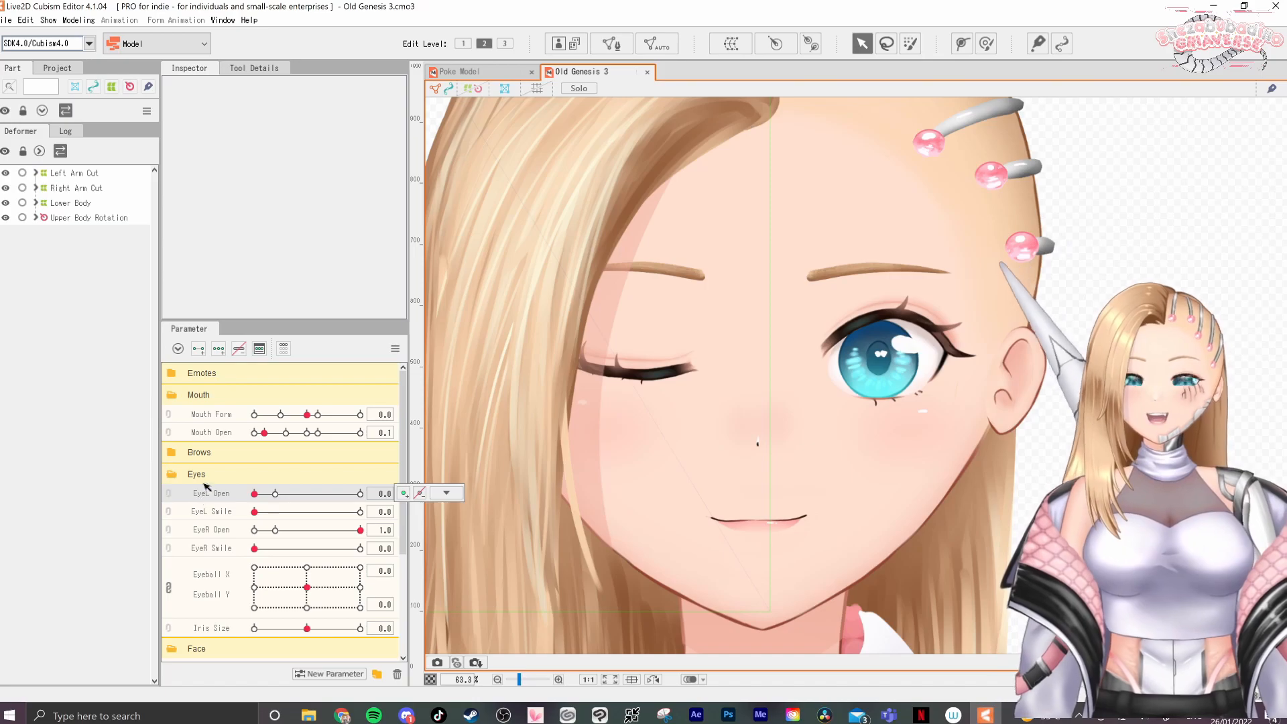
click(394, 348)
click(456, 349)
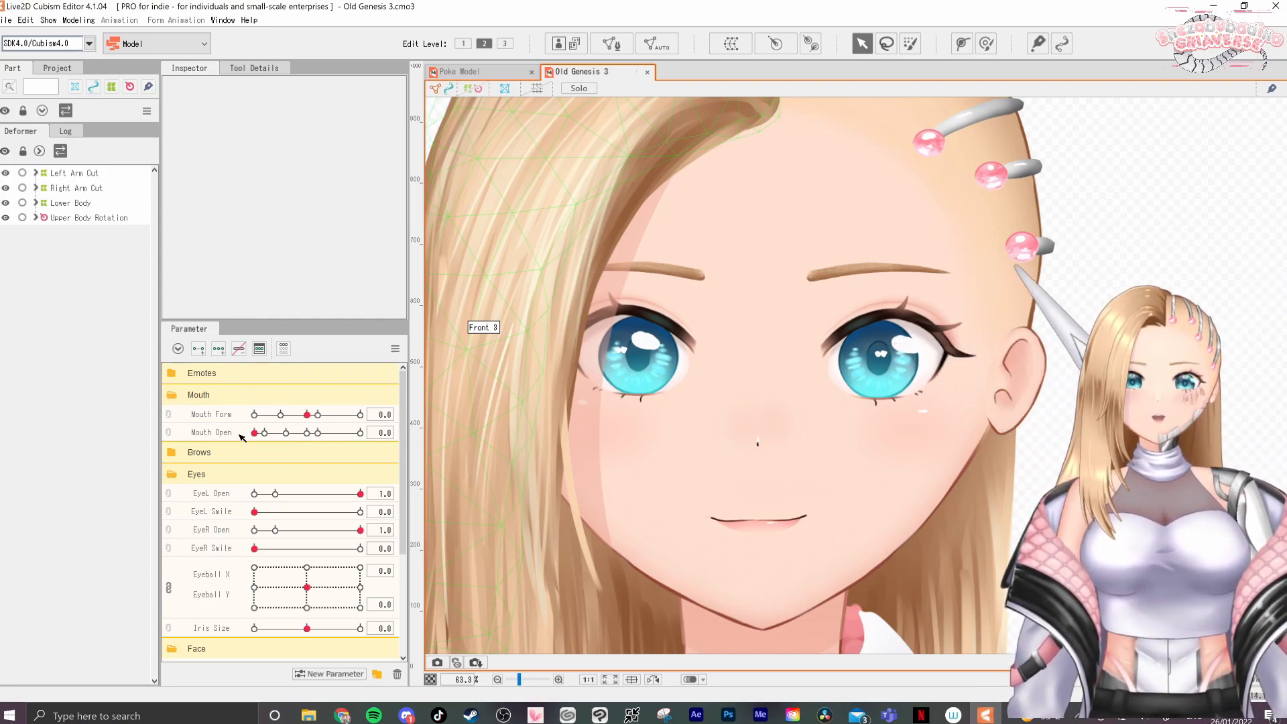
Preview the mouth at about Mouth Form -0.4 and Mouth Open 0.1 on the linked grid, and unlink the two parameters
mouse_move(256, 435)
mouse_down()
mouse_move(346, 436)
mouse_move(254, 435)
mouse_up()
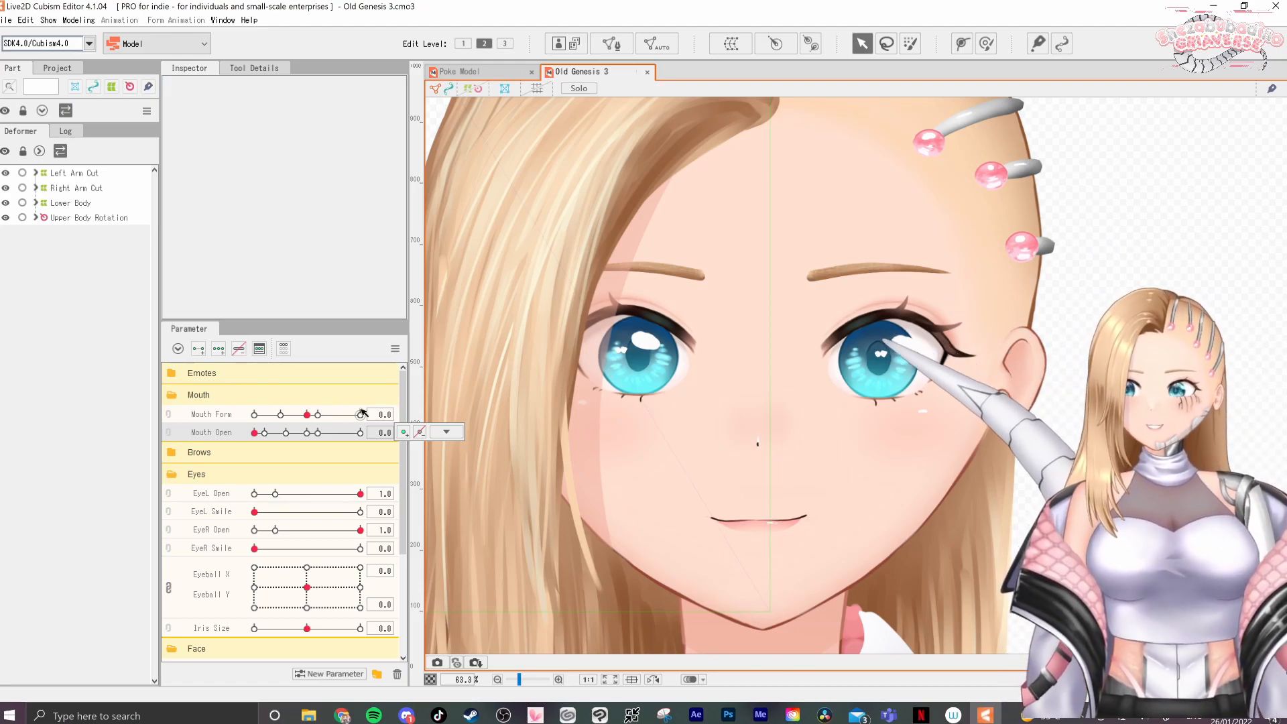
drag(307, 414, 287, 483)
click(169, 415)
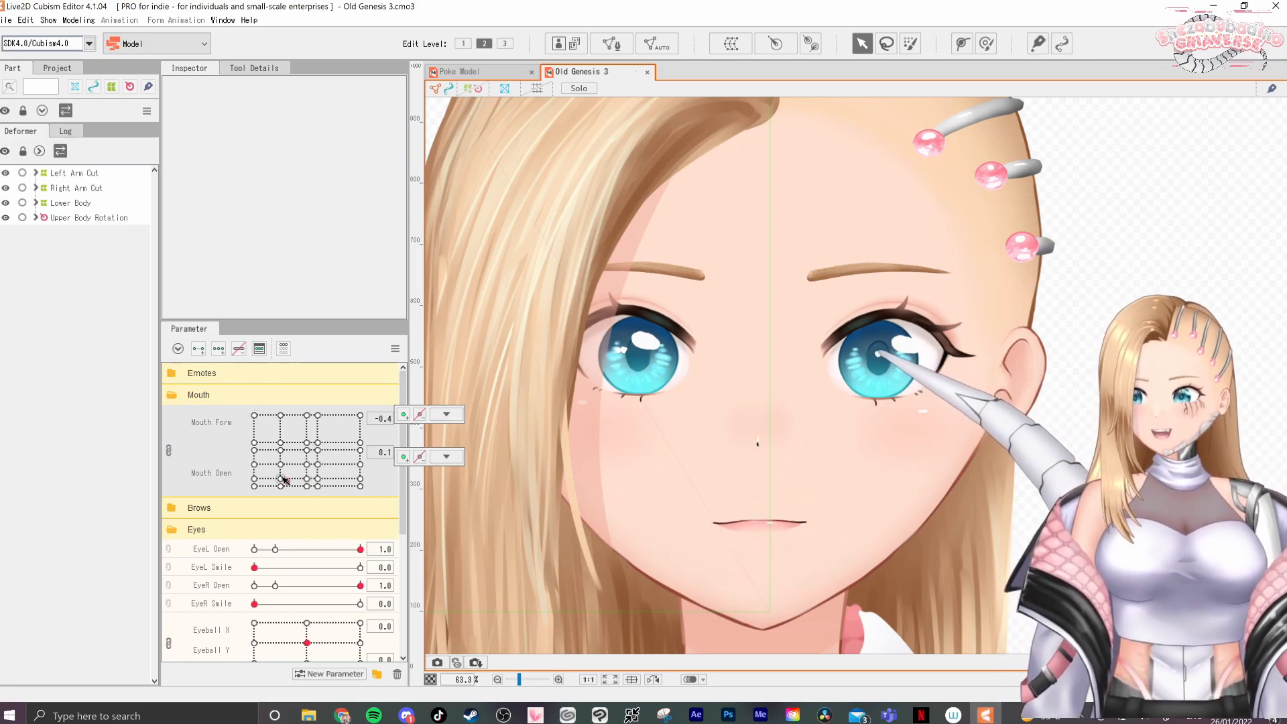
click(169, 450)
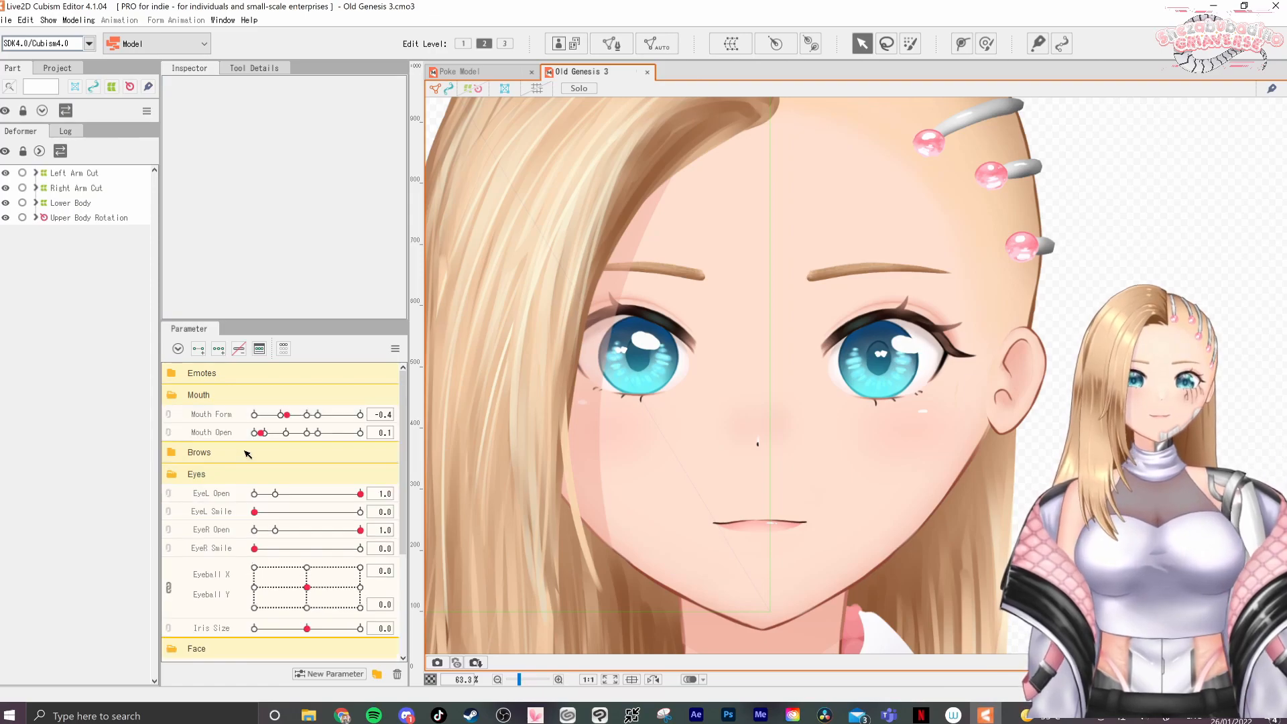
Compare the nearly closed mouth at Mouth Form -1.0 and Mouth Open 0.1 with Mouth Form -0.5 and Mouth Open 0
click(254, 414)
click(276, 432)
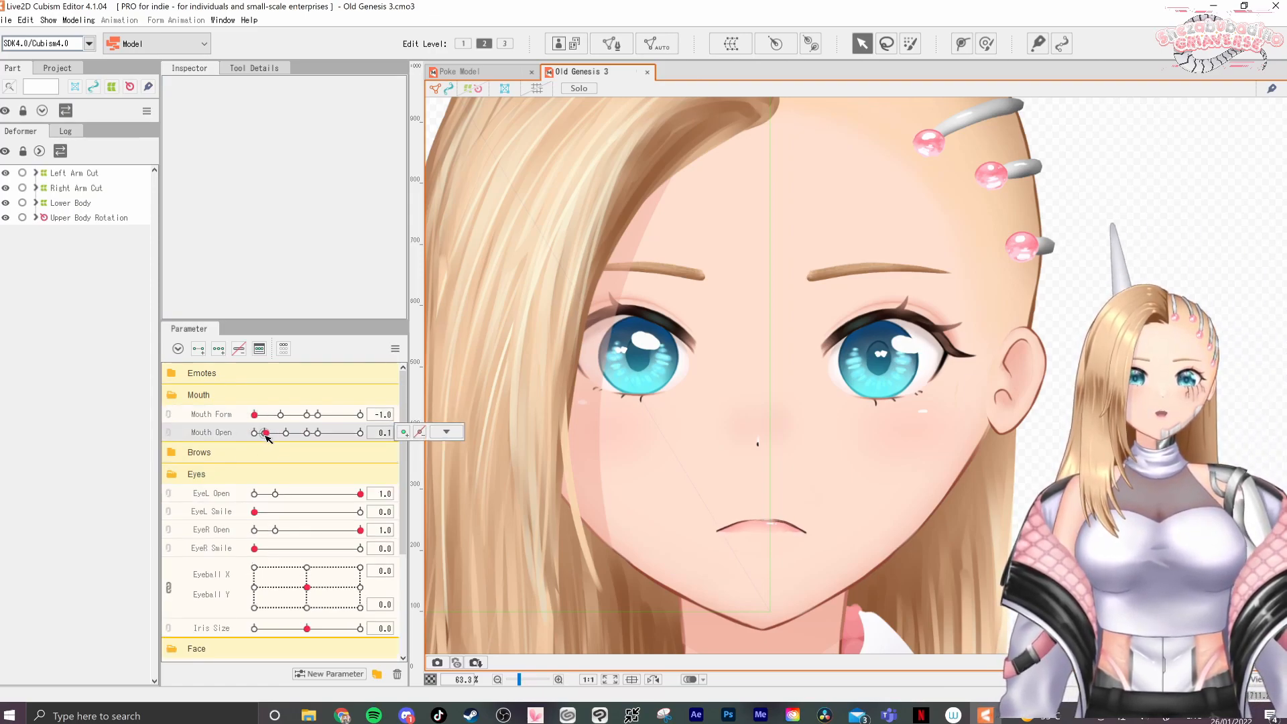
mouse_move(276, 437)
mouse_down()
mouse_move(366, 436)
mouse_move(273, 440)
mouse_up()
click(281, 415)
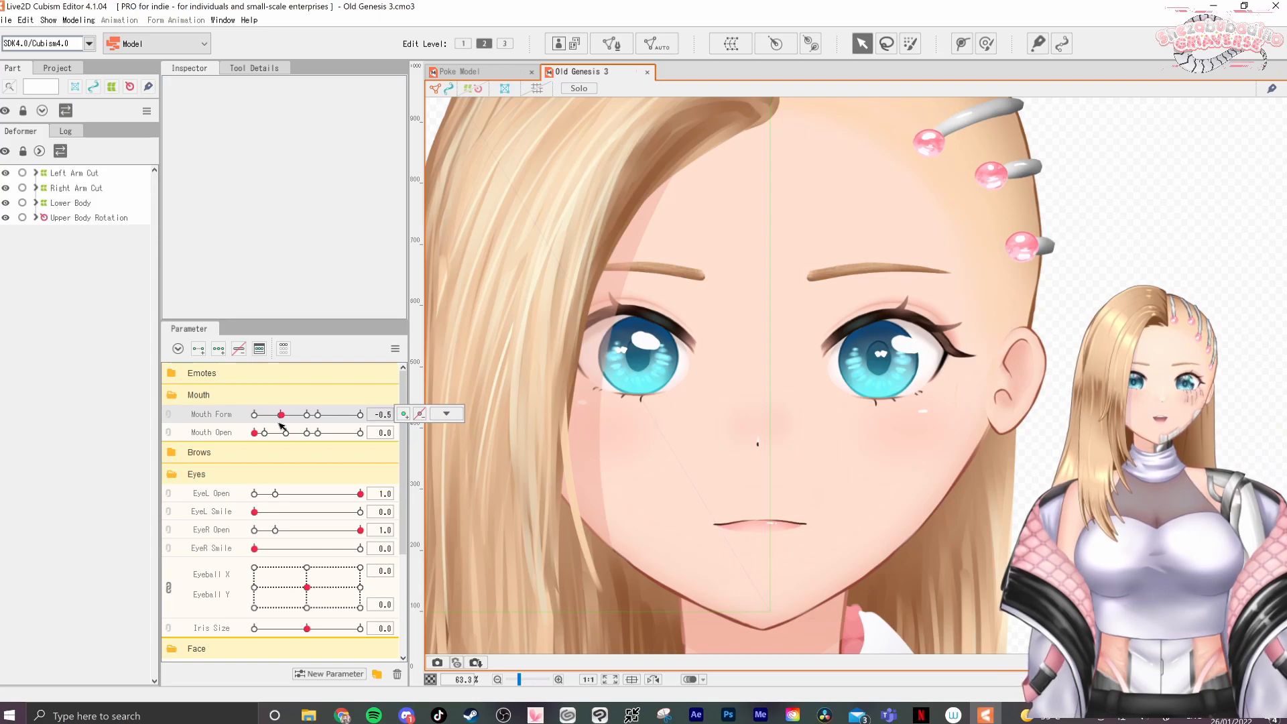
Preview how the mouth deforms by varying Mouth Open and Mouth Form separately through their keyed positions
drag(265, 432, 367, 447)
drag(280, 414, 334, 442)
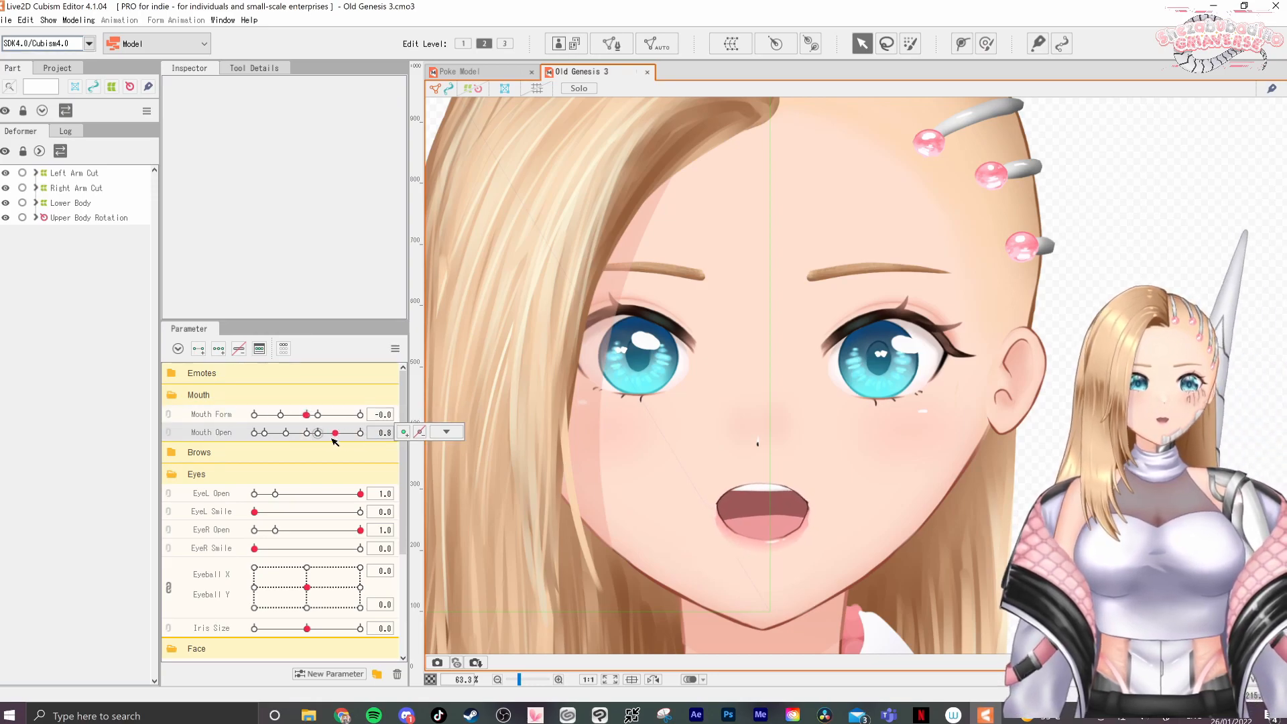
drag(305, 454, 246, 463)
drag(306, 414, 221, 443)
drag(328, 416, 309, 454)
click(257, 433)
Link Mouth Form and Mouth Open and preview combined mouth shapes across the grid, including Mouth Open at 0.4 and 0.8
click(168, 419)
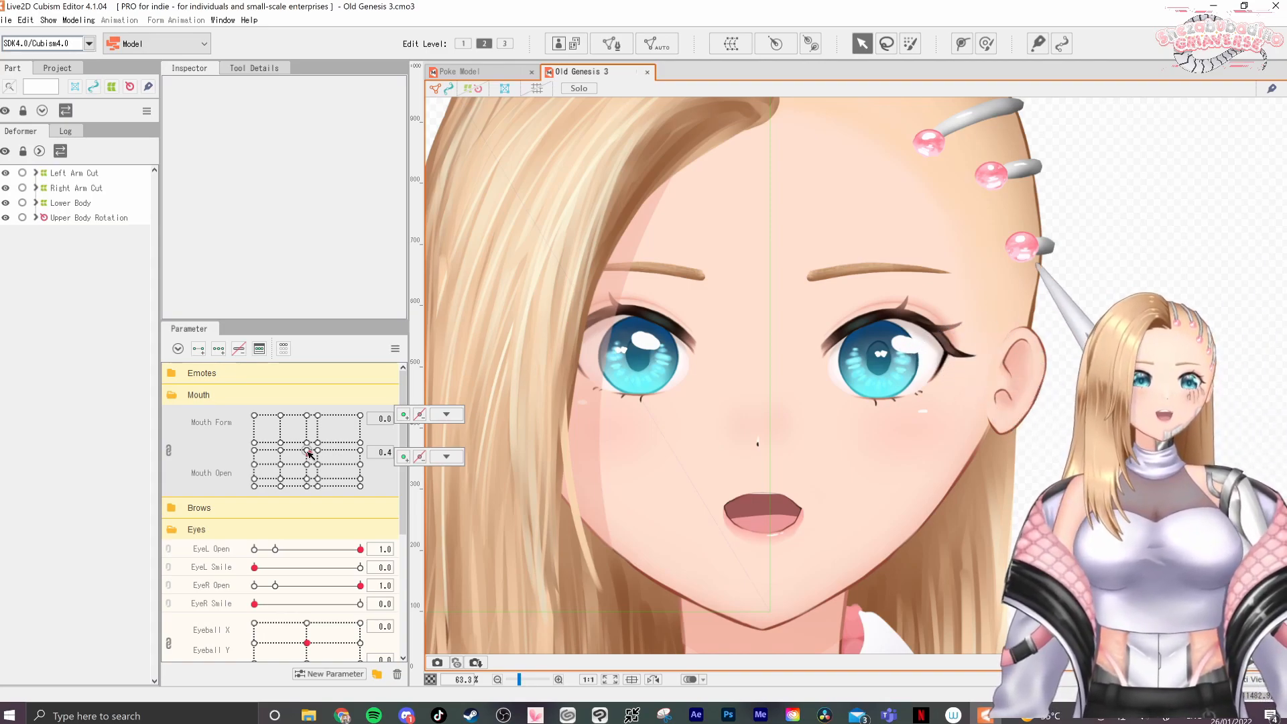
drag(308, 454, 306, 458)
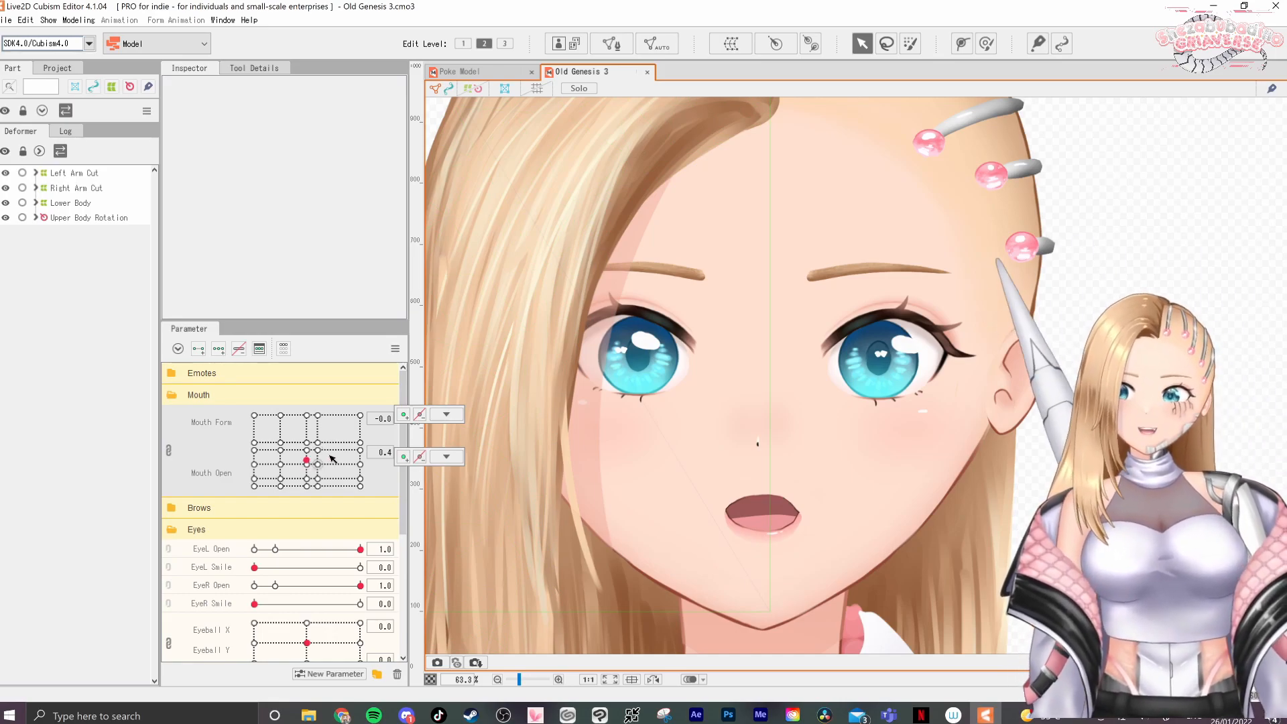
drag(321, 434, 306, 431)
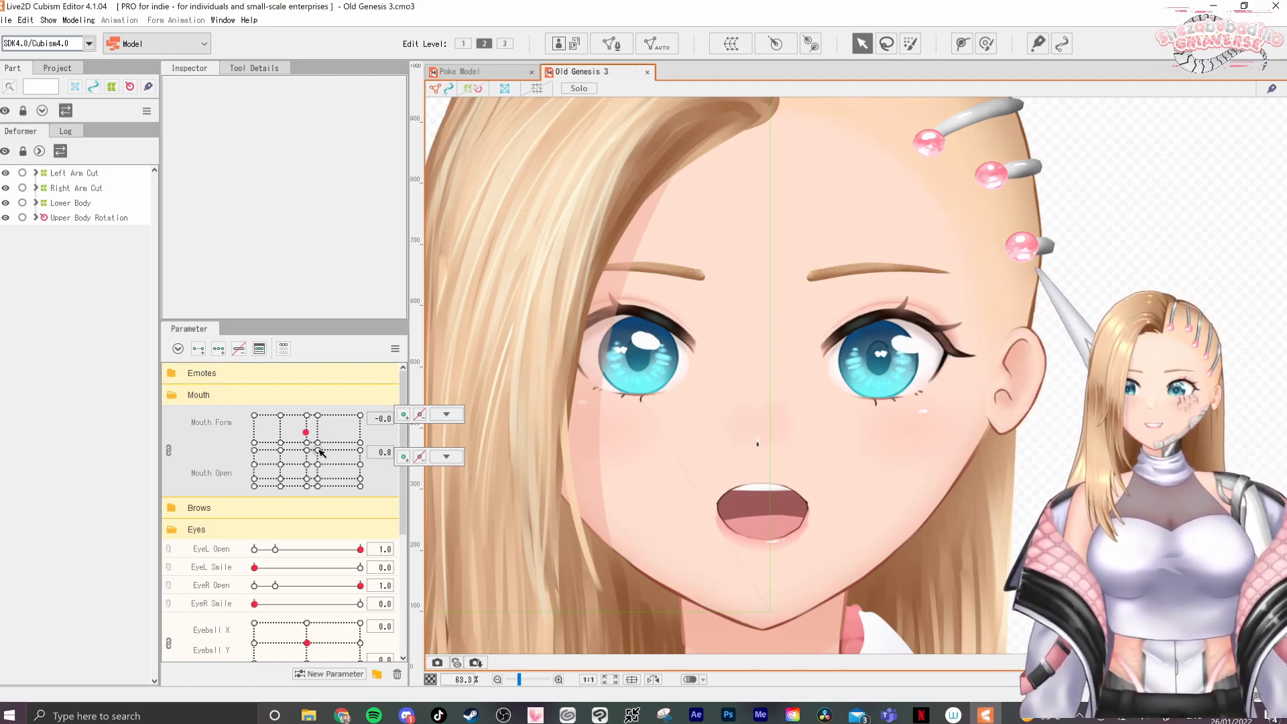
click(271, 463)
drag(271, 464, 361, 453)
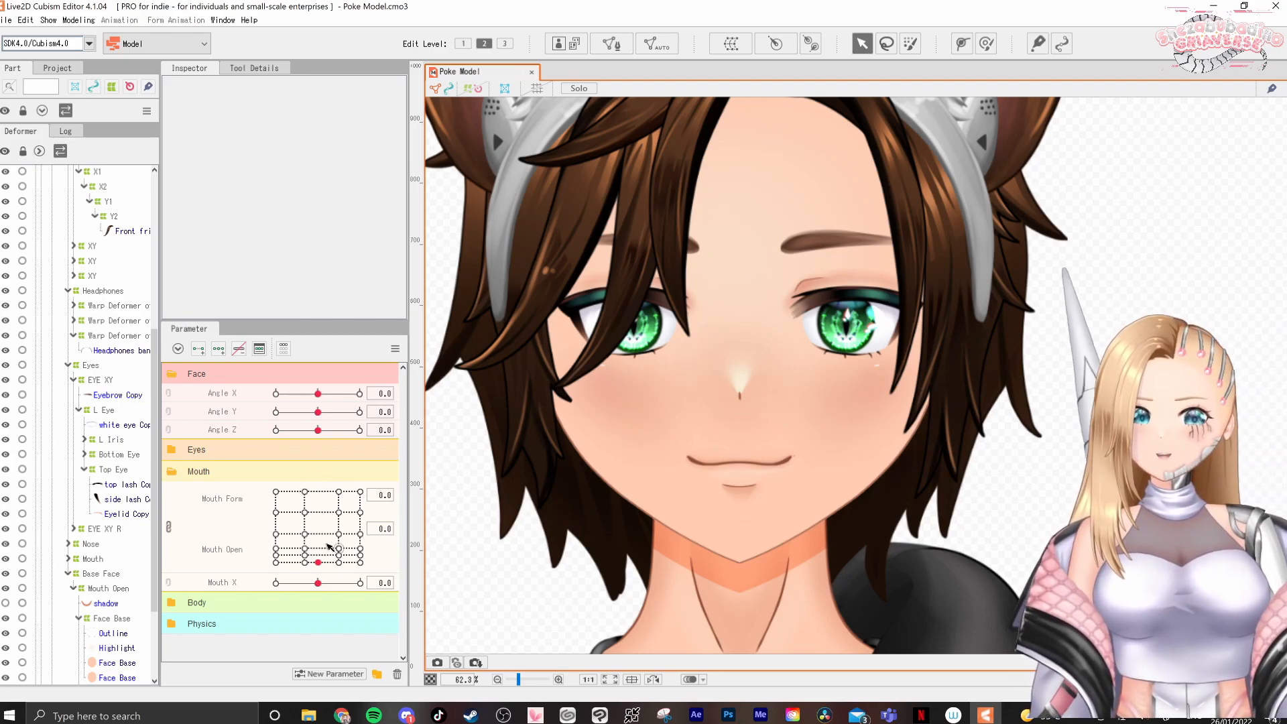
Unlink the Poke Model's mouth parameters and preview Mouth Open at 0.4 and 0, and Mouth Form at -1.0
click(167, 526)
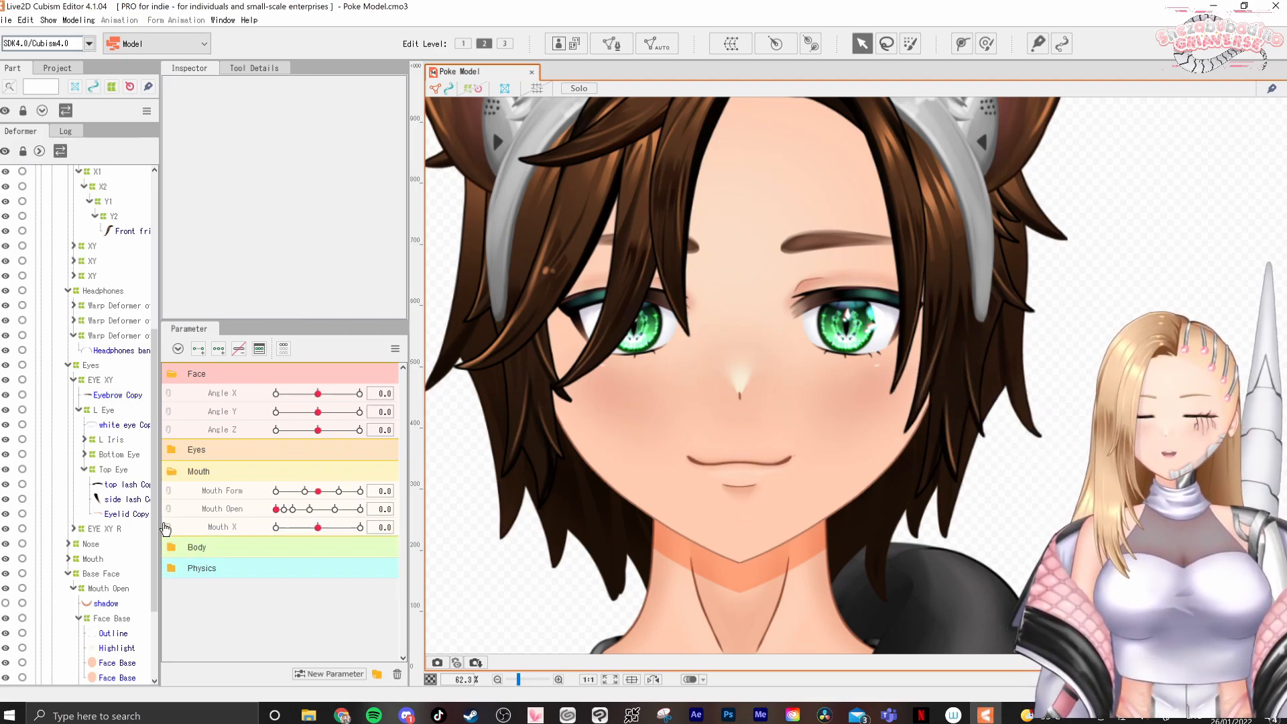
drag(277, 510, 310, 515)
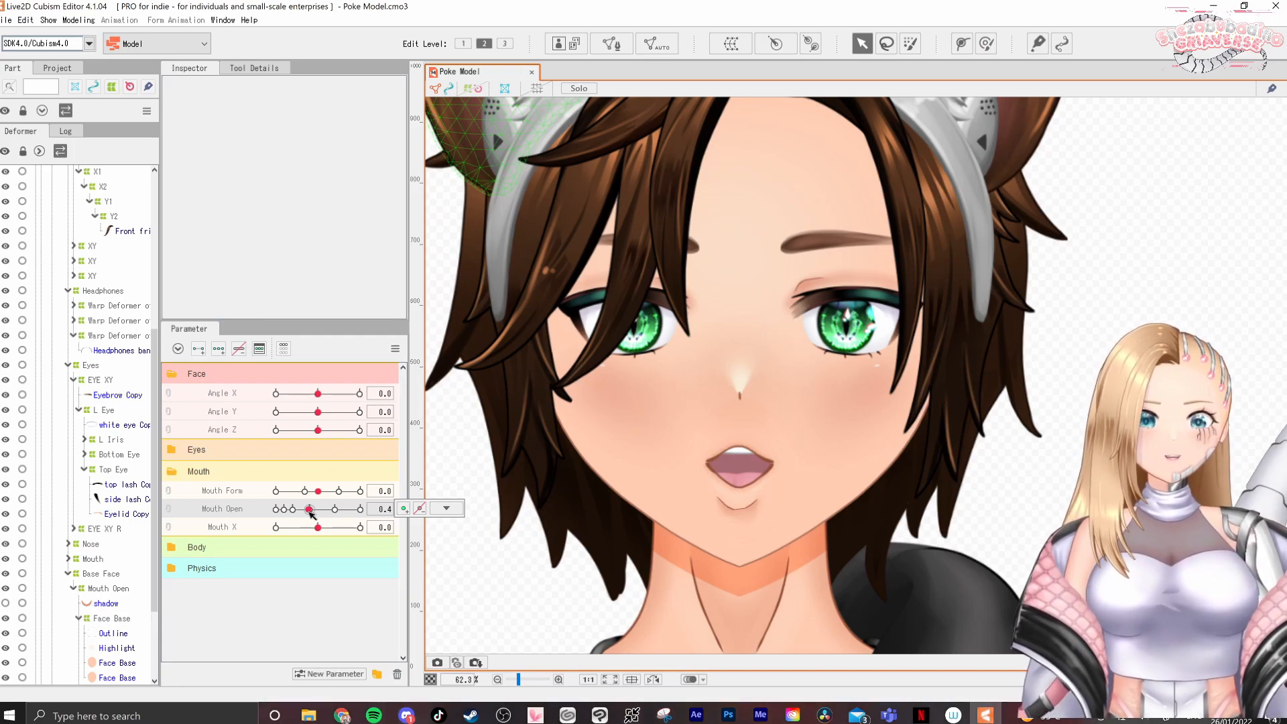
drag(309, 509, 275, 510)
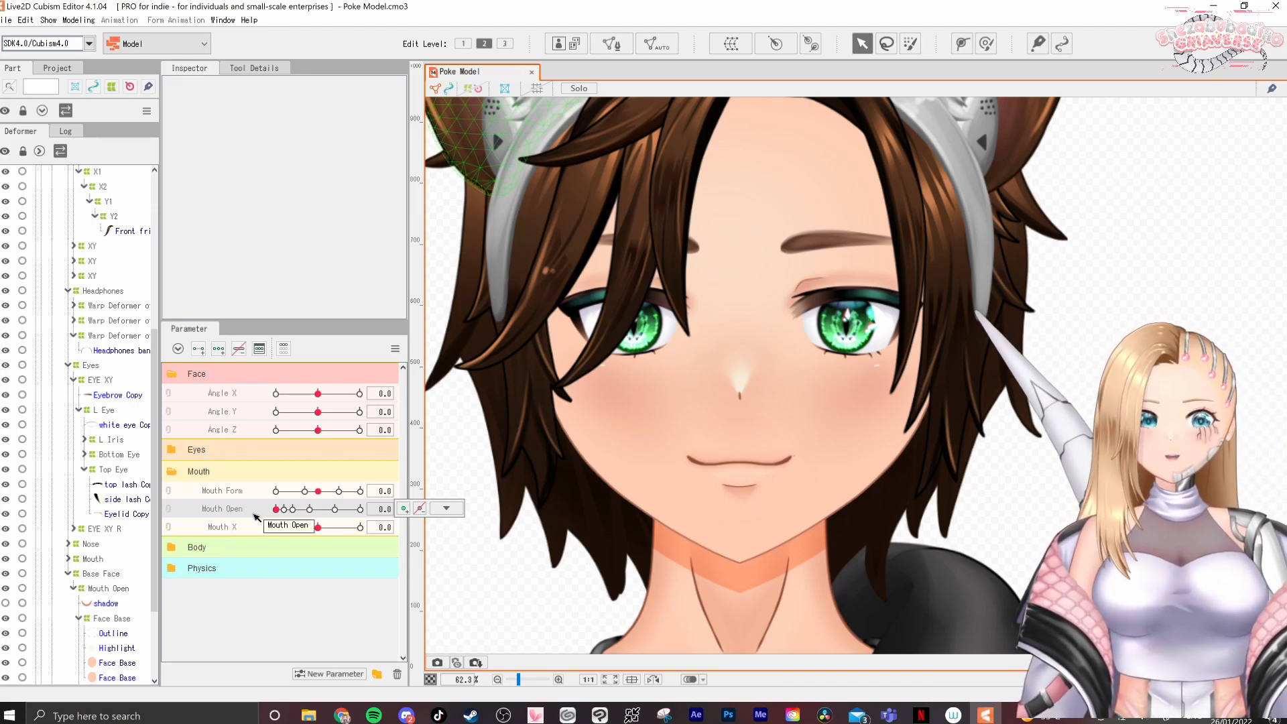
drag(317, 491, 275, 504)
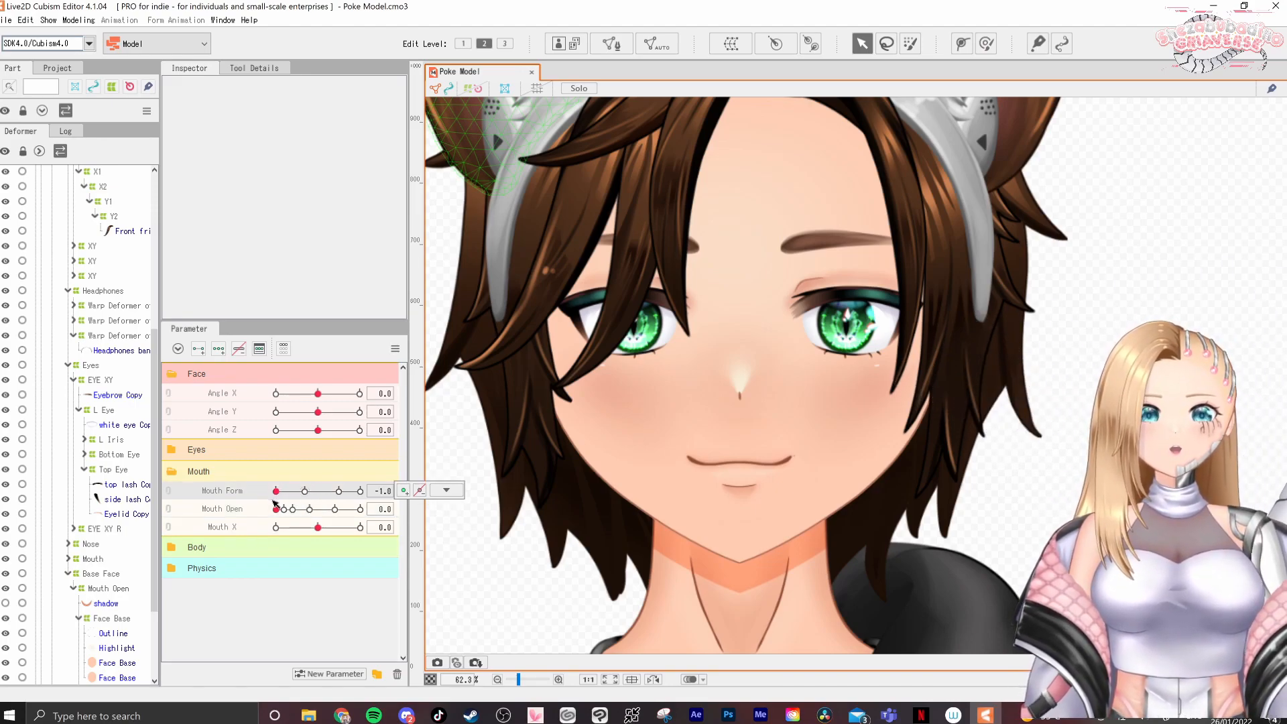
Preview the closed mouth at Mouth Form 0.7 on the linked grid, and unlink it with Mouth Open kept at 0
click(169, 499)
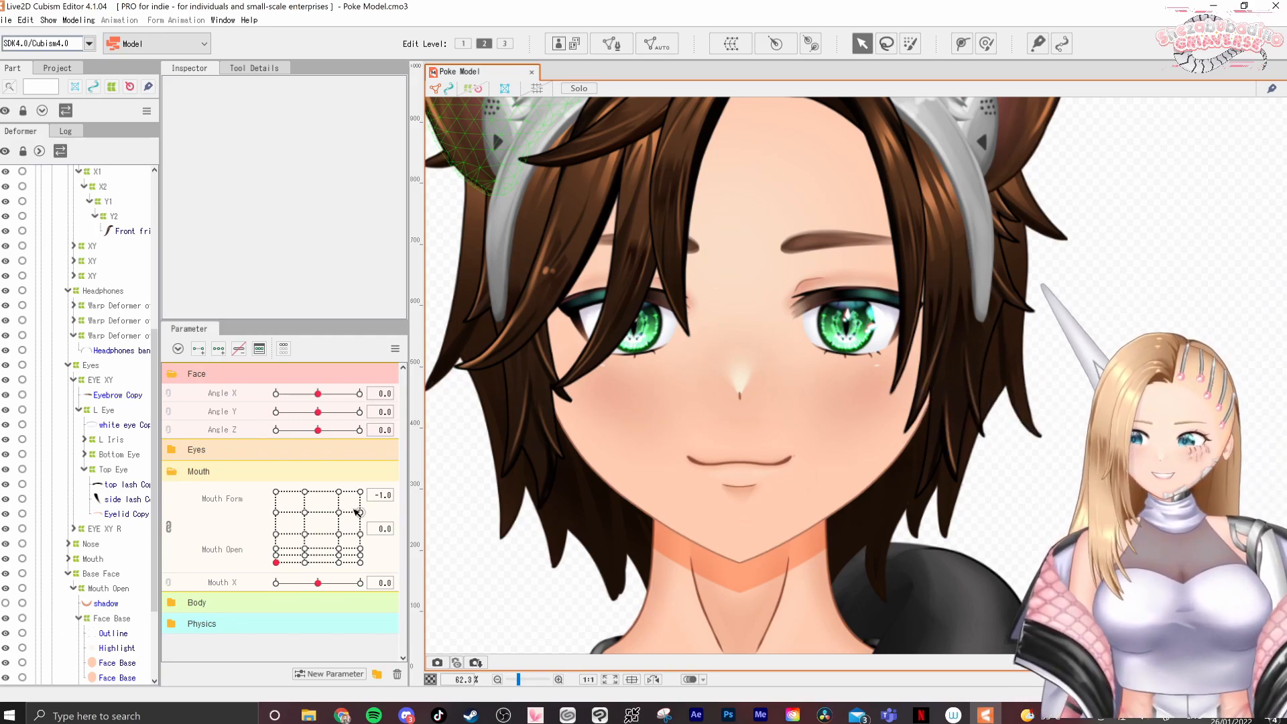
drag(292, 558, 346, 561)
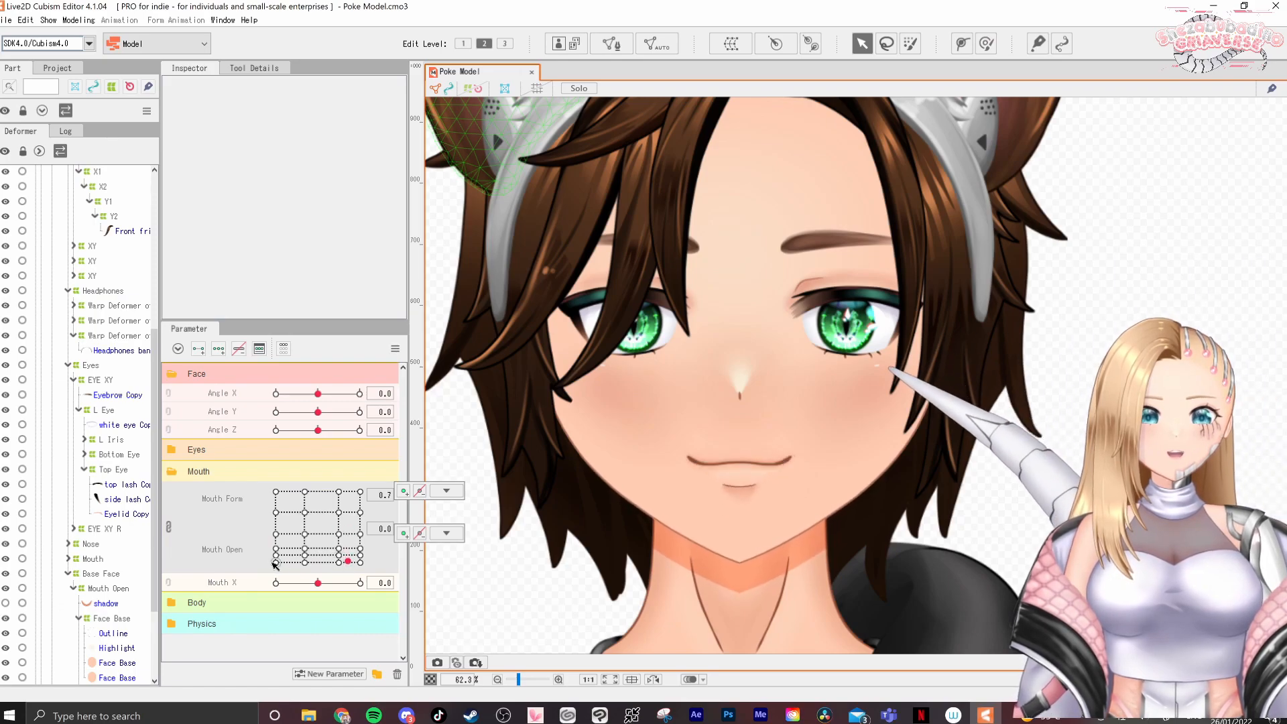
click(169, 527)
click(278, 510)
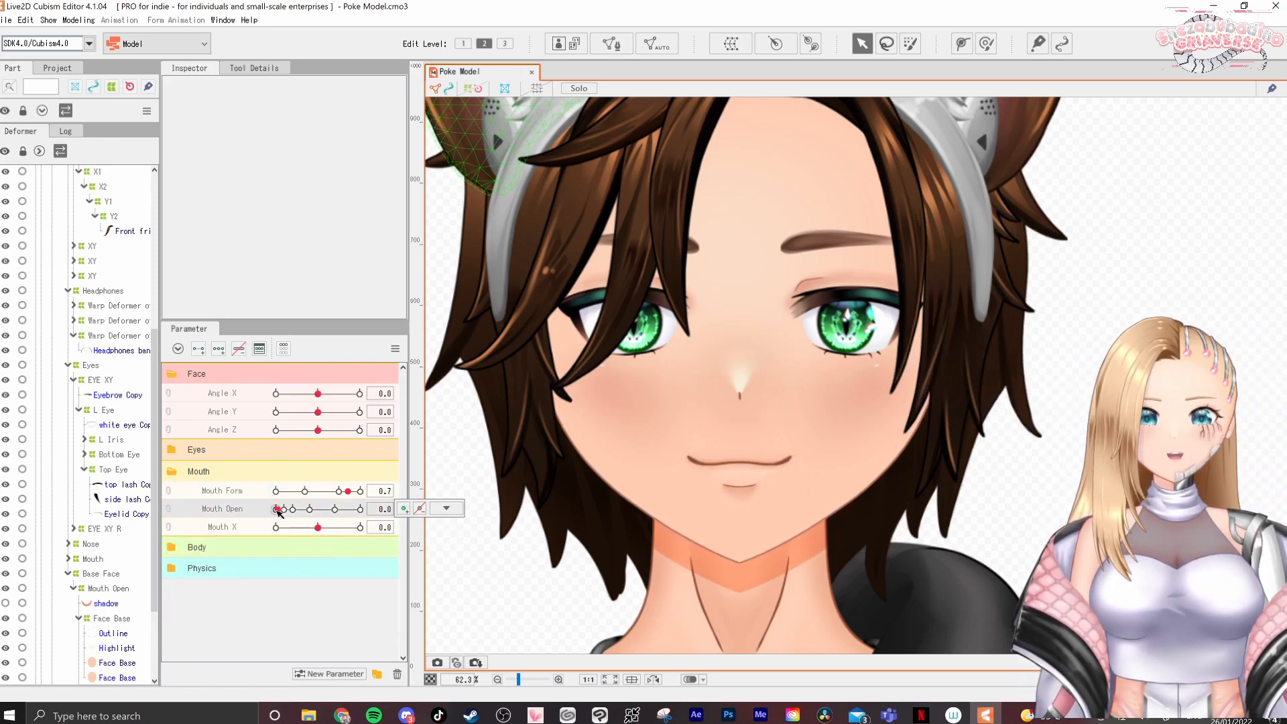
Preview Mouth Open at 0.1, then link it with Mouth Form and preview slightly open shapes, including Form 0.5 with Open 0.3
drag(280, 517, 281, 518)
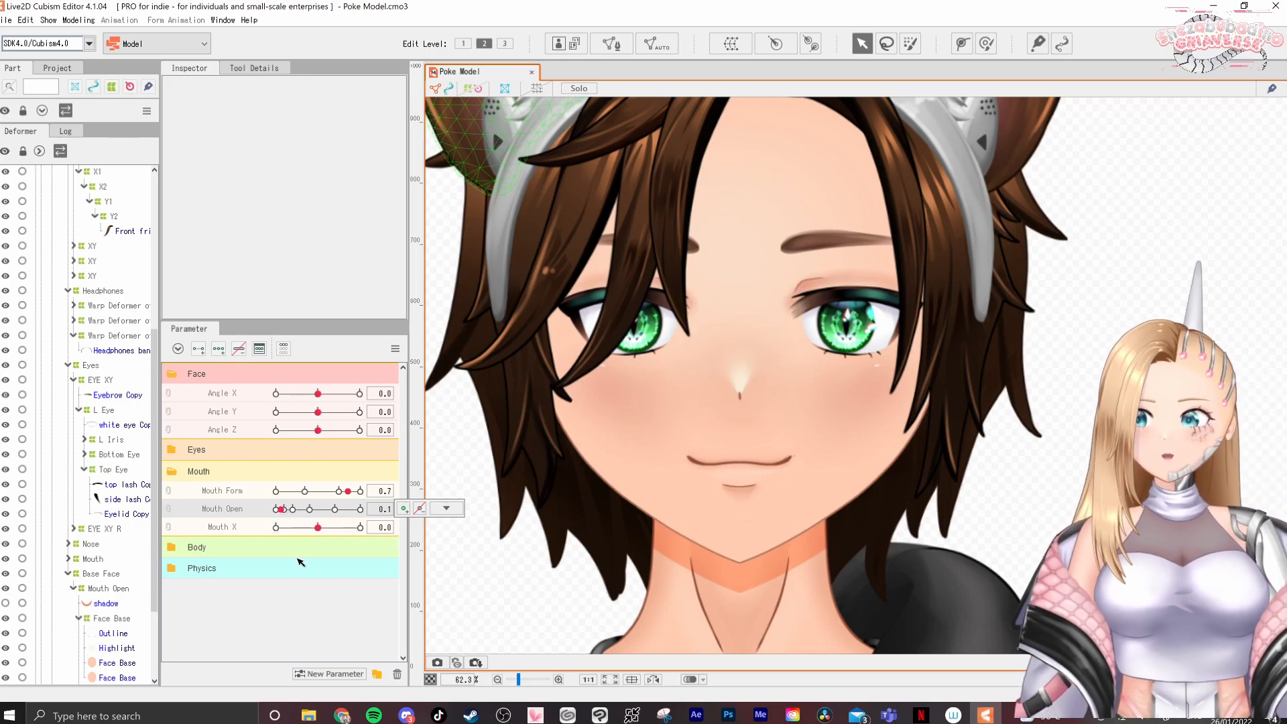
click(168, 492)
click(285, 559)
drag(286, 559, 252, 558)
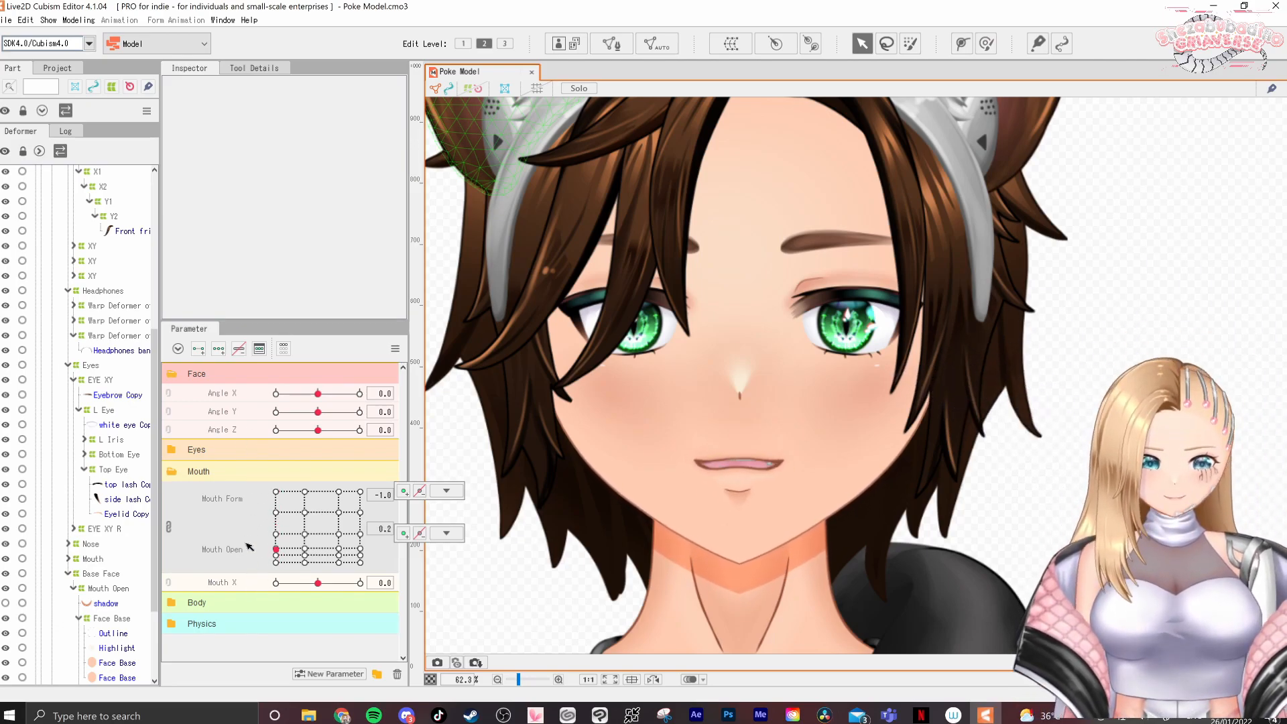
drag(246, 477, 307, 489)
drag(297, 544, 340, 562)
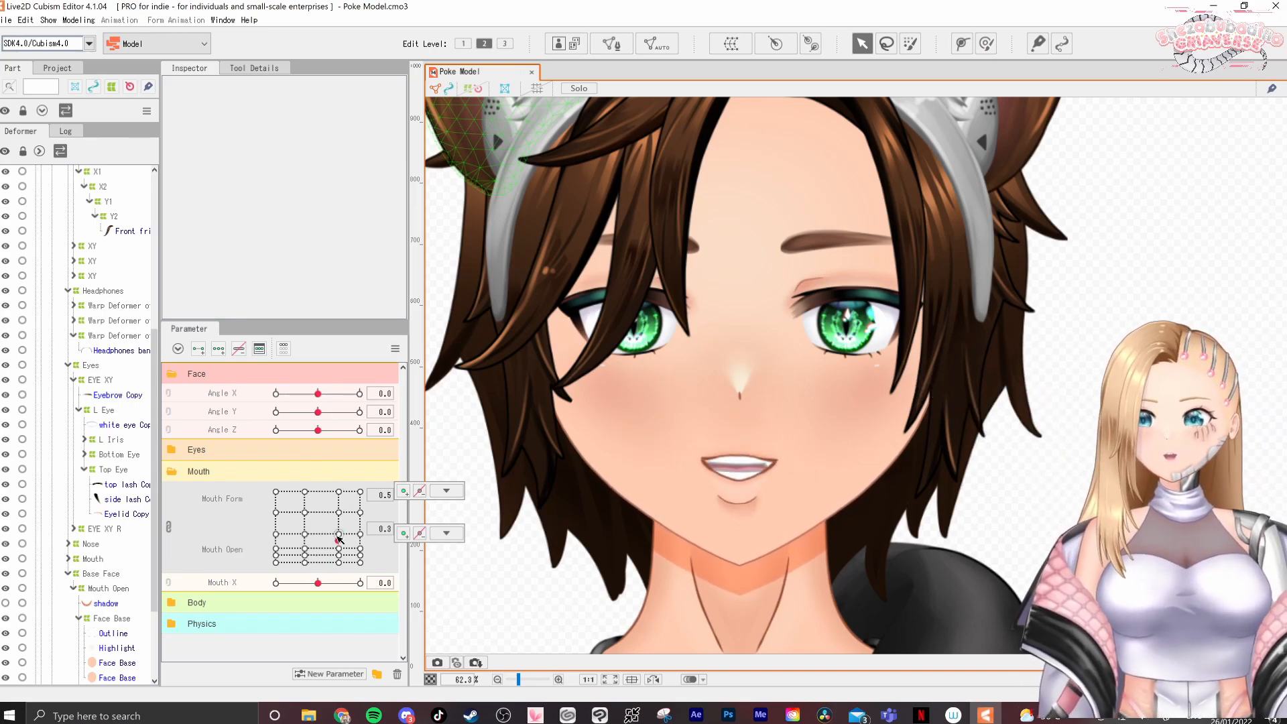
drag(343, 480, 290, 556)
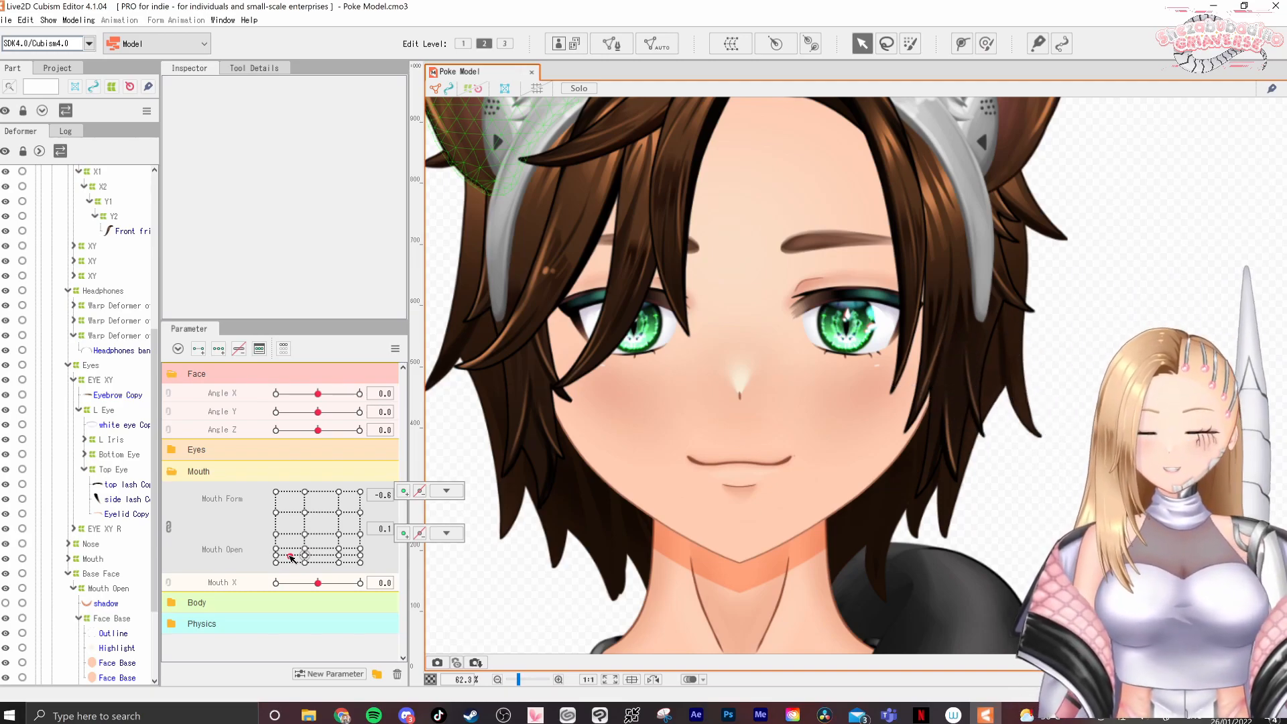
Unlink the mouth parameters and preview them separately, with Mouth Open at 0.4 and Mouth Form swept across its range
click(169, 527)
drag(284, 507, 312, 513)
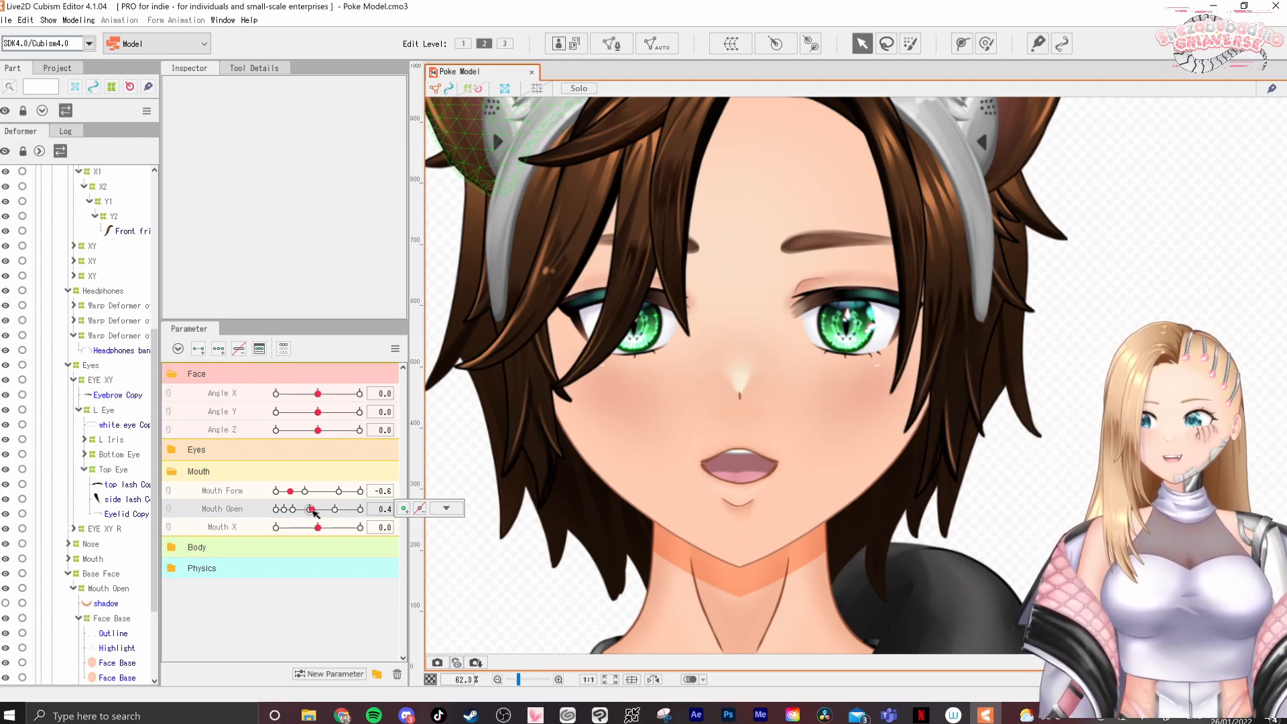
click(277, 492)
drag(277, 496, 388, 497)
mouse_move(278, 509)
mouse_down()
mouse_move(283, 550)
mouse_move(297, 512)
mouse_up()
Relink Mouth Form and Mouth Open and preview combined shapes with both at 0.5 and both at 0.3
click(169, 491)
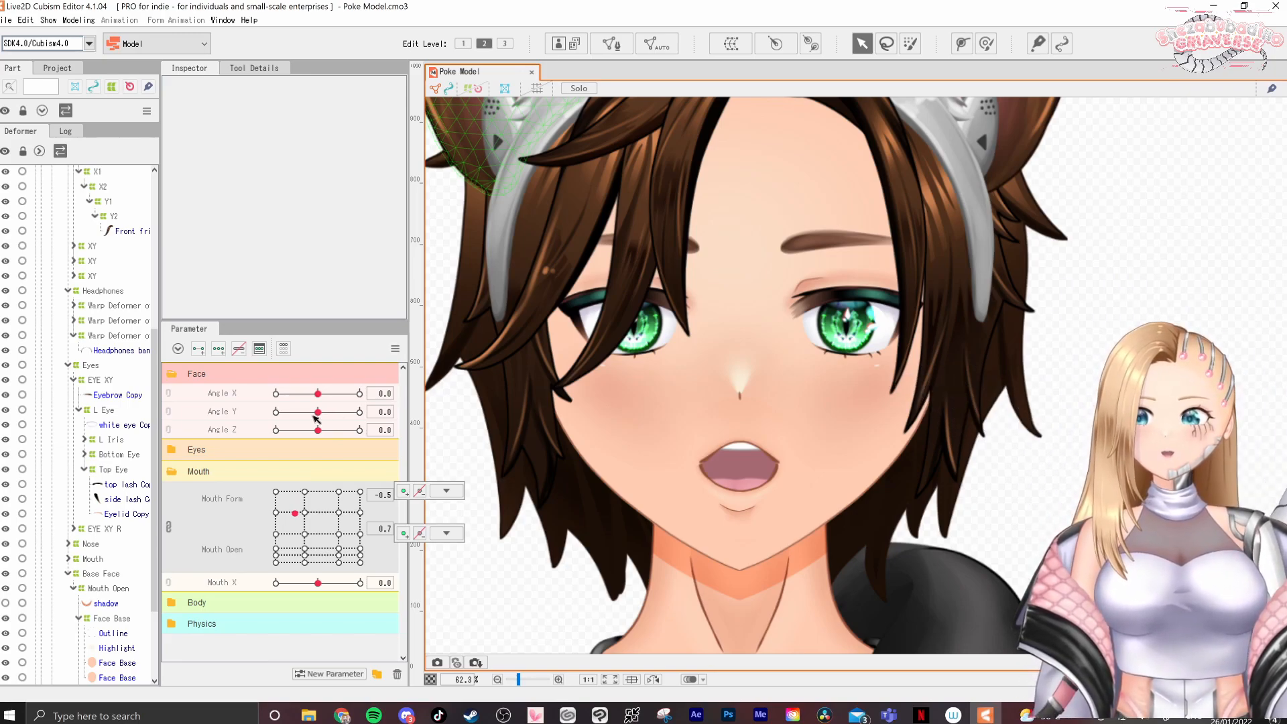
drag(313, 531, 339, 524)
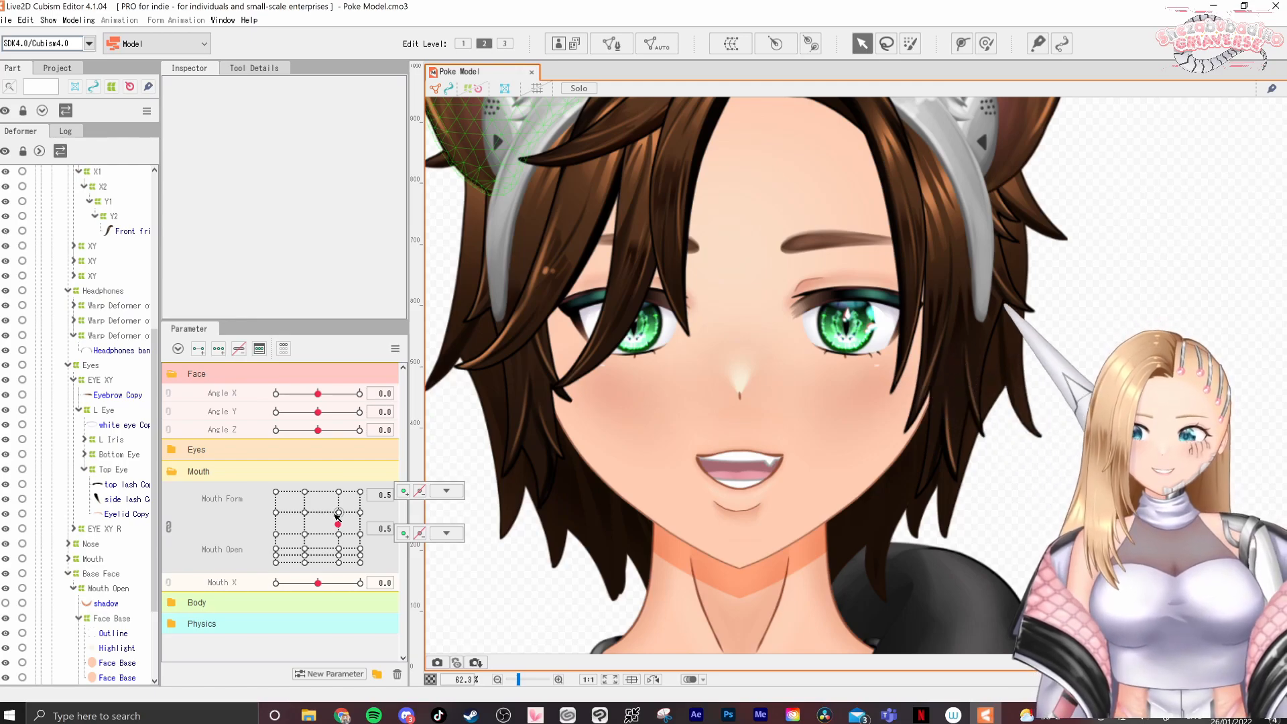
click(446, 491)
drag(299, 542, 328, 538)
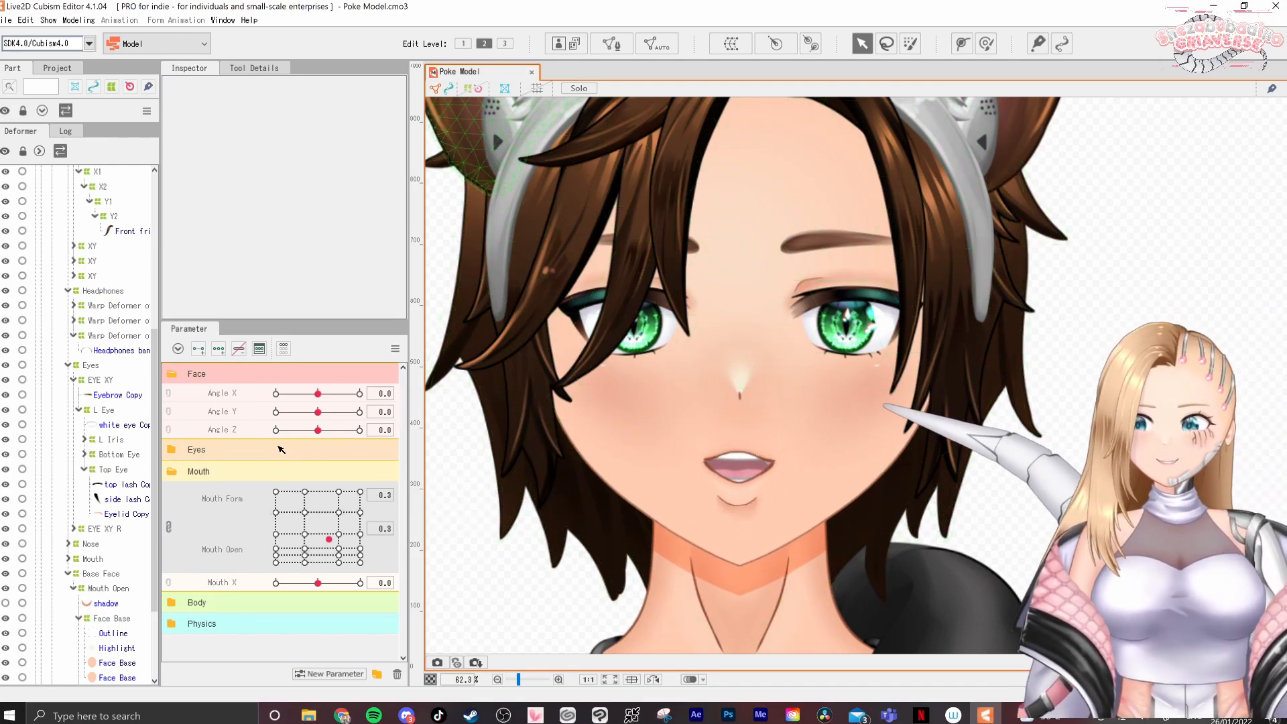